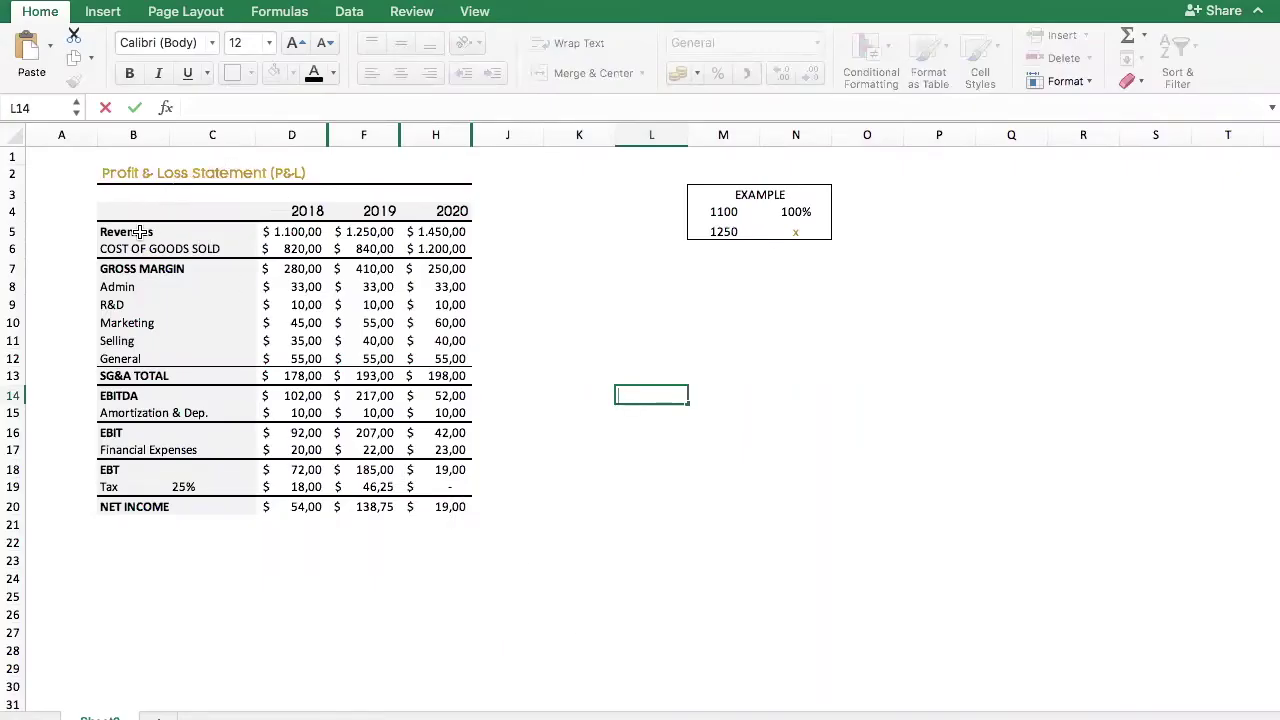
Point out the Revenues, Cost of Goods Sold, Gross Margin and SG&A Total rows.
left_click(145, 231)
left_click(145, 252)
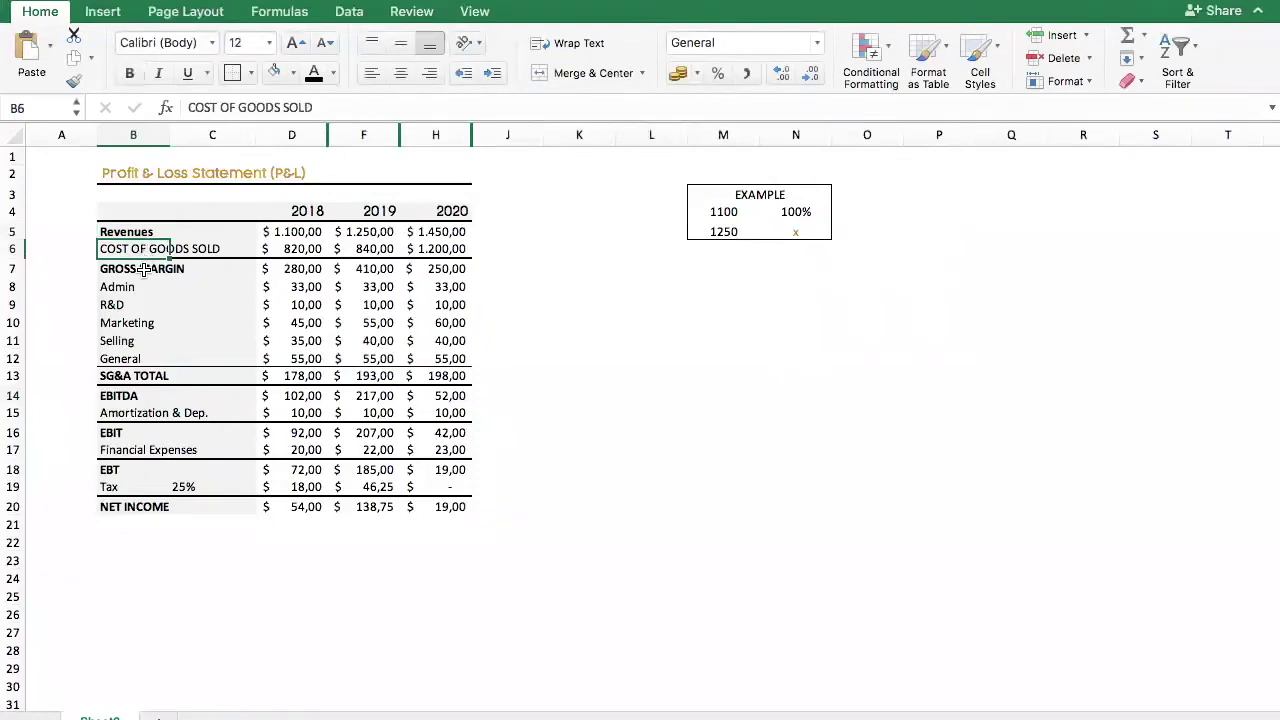
left_click(145, 269)
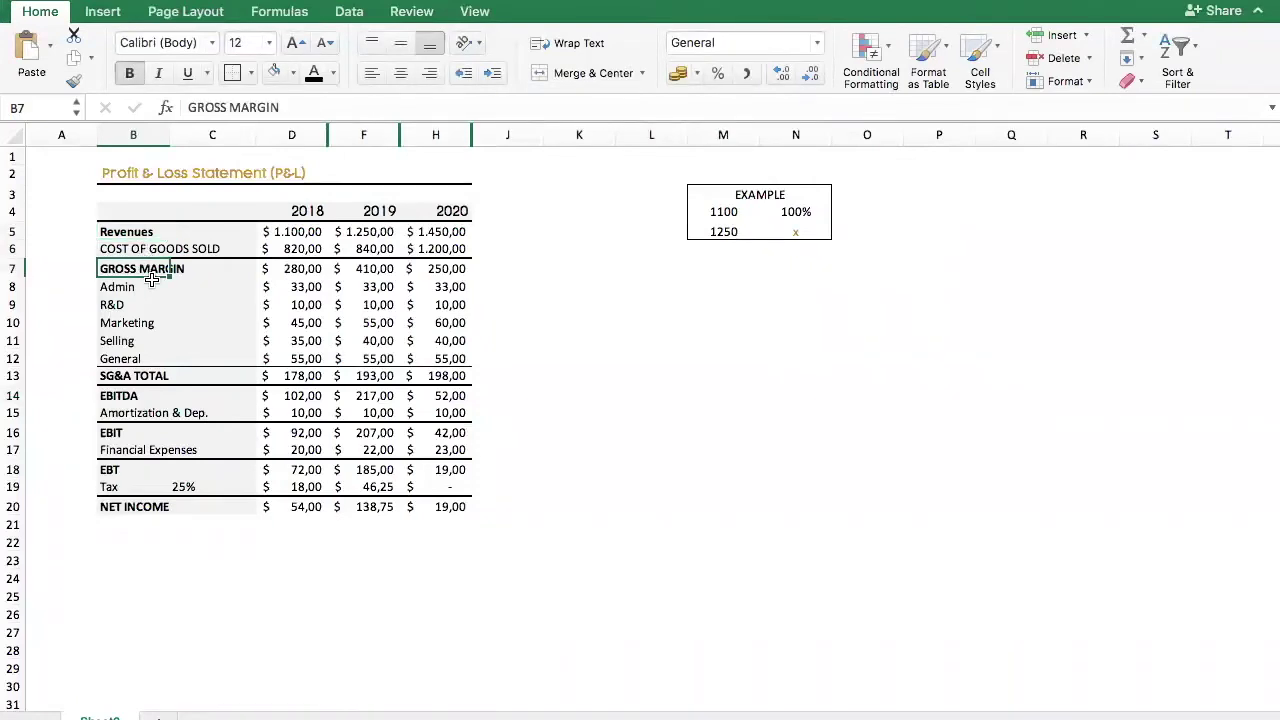
left_click(147, 377)
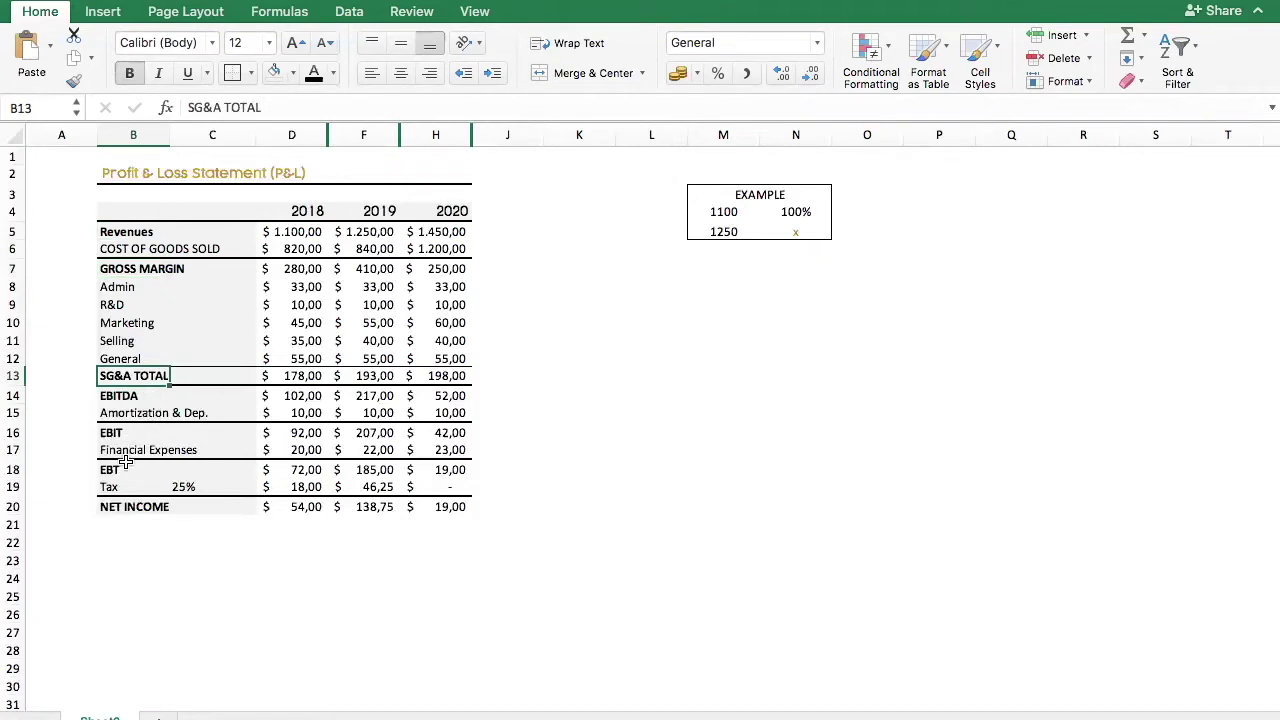
left_click(133, 516)
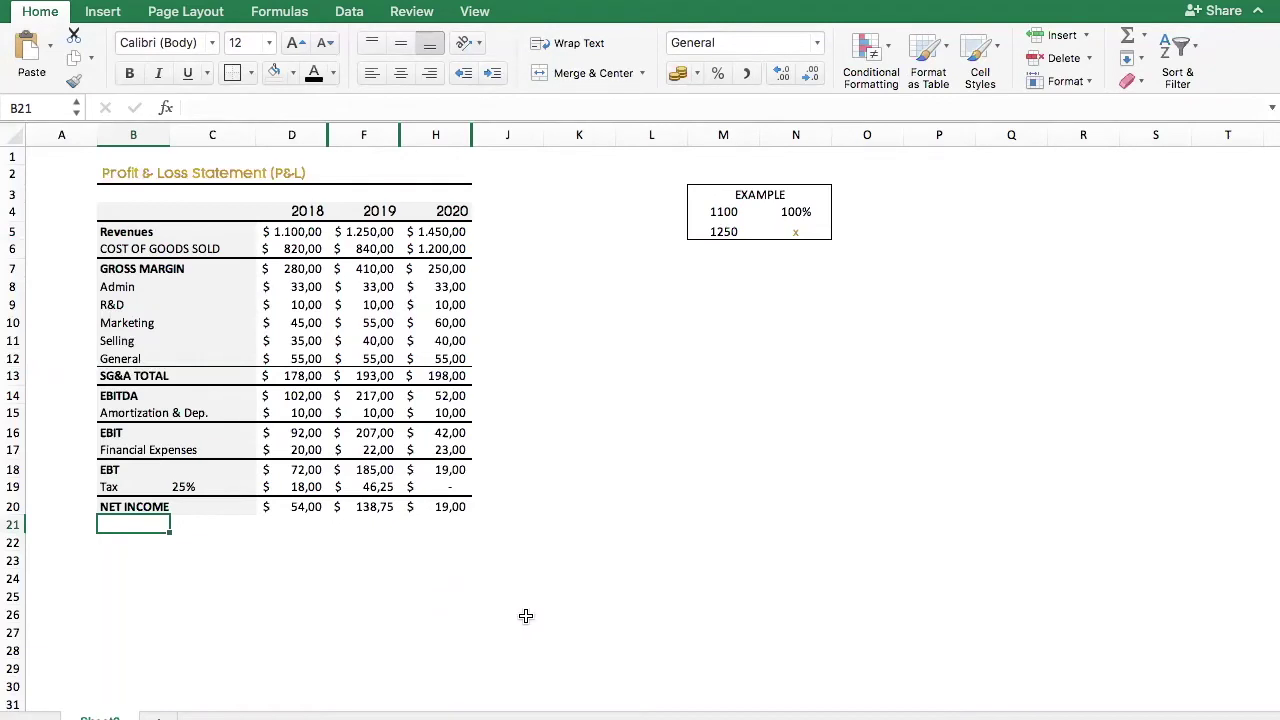
Unhide the columns between the 2018–2020 figures, revealing E, G and I, then select E5.
mouse_move(393, 712)
left_click_drag(272, 134, 517, 114)
right_click(430, 143)
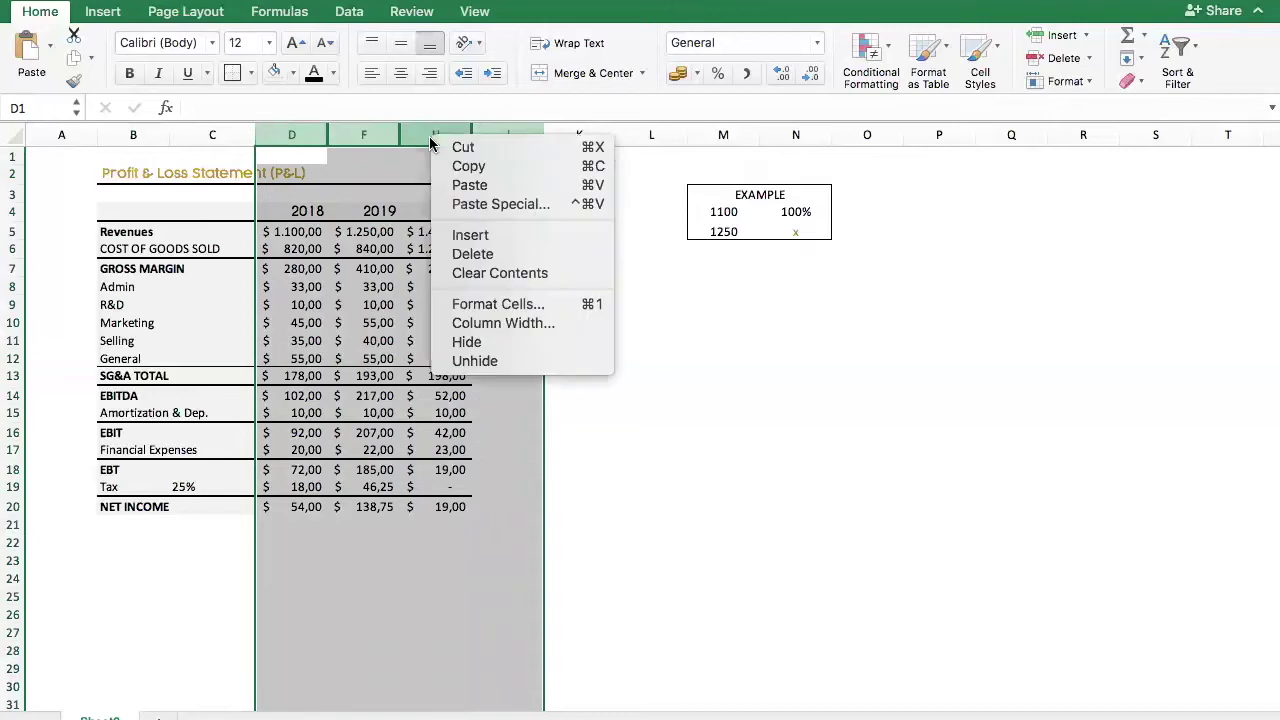
left_click(490, 362)
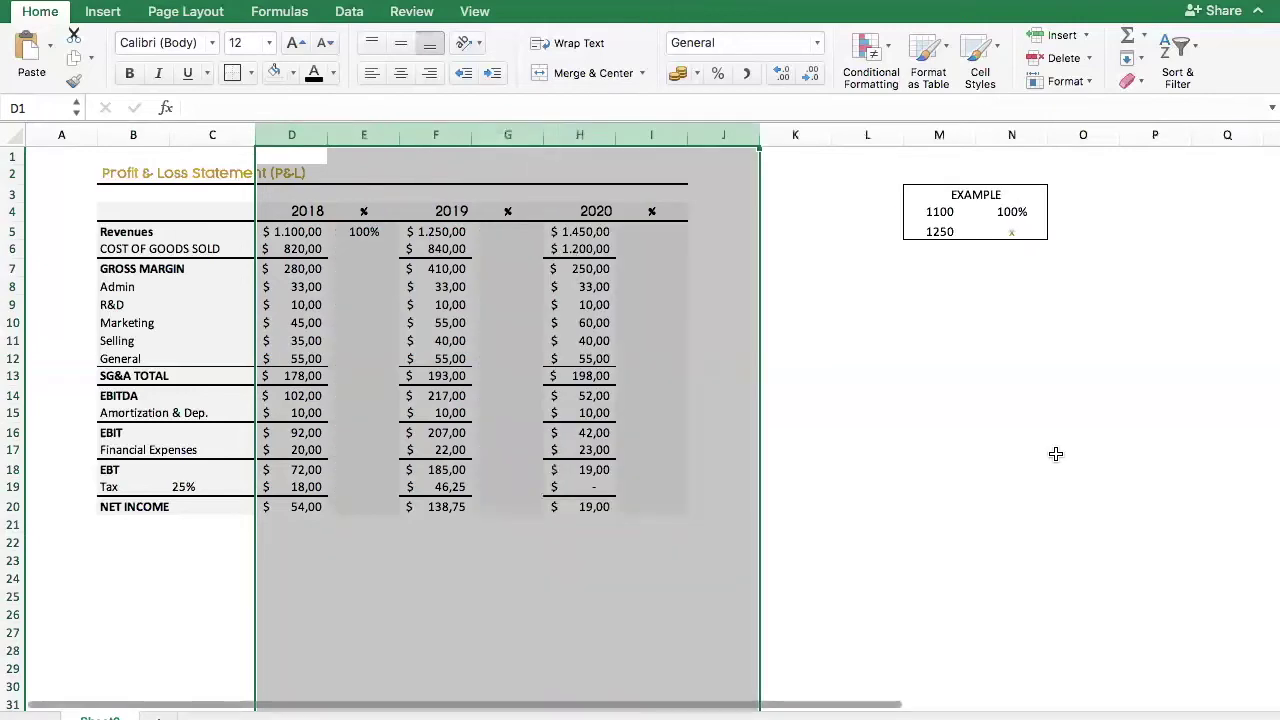
left_click(922, 440)
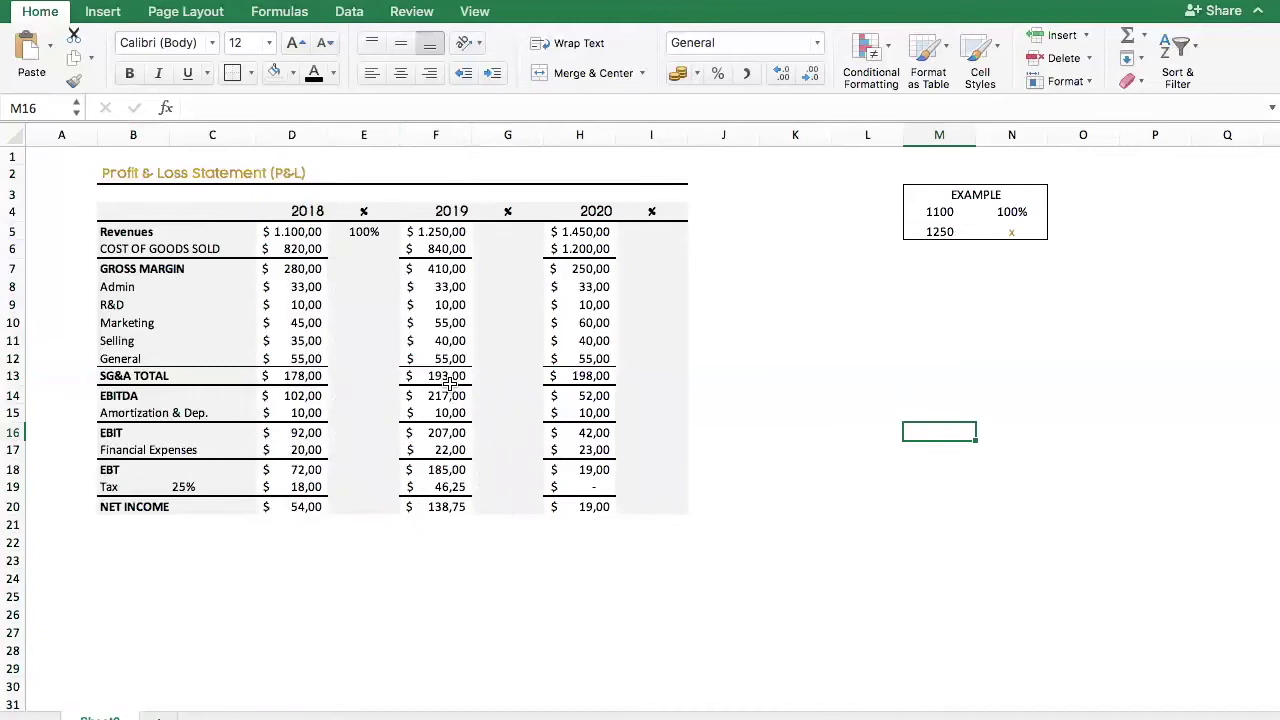
left_click(362, 231)
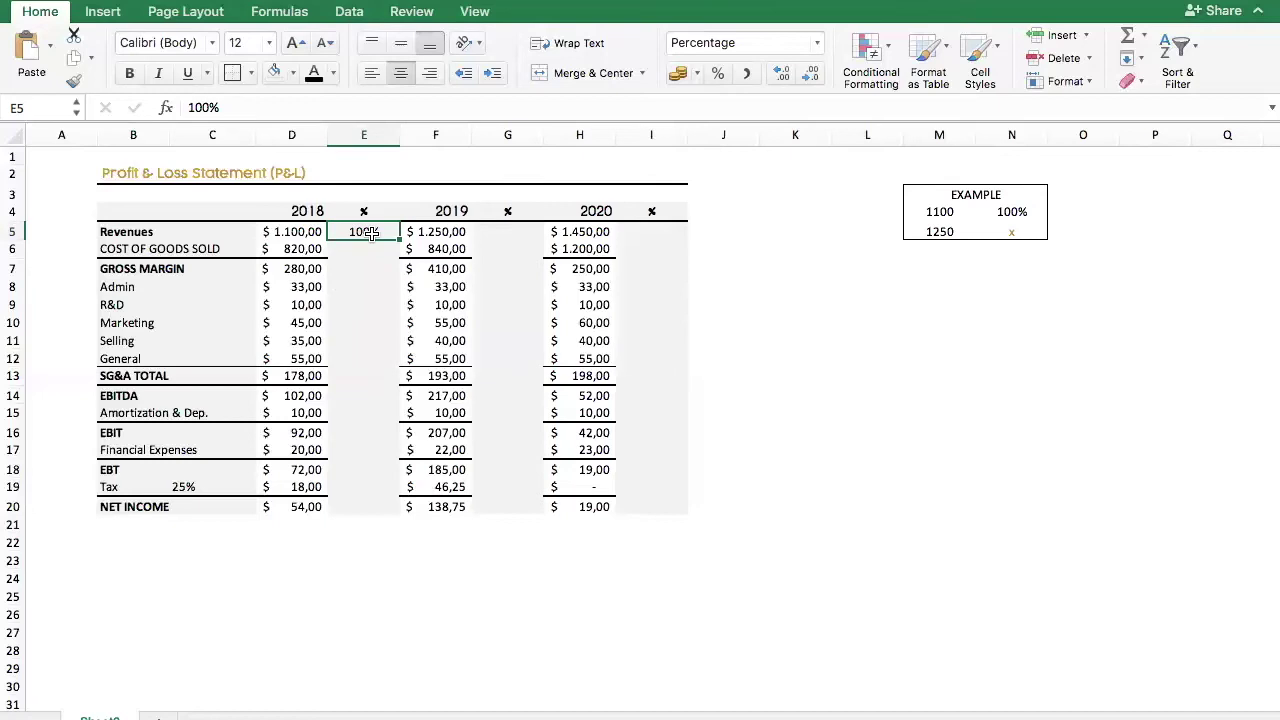
Fill 100% down column E from Revenues (E5) to Net Income (E20).
left_click_drag(398, 240, 396, 509)
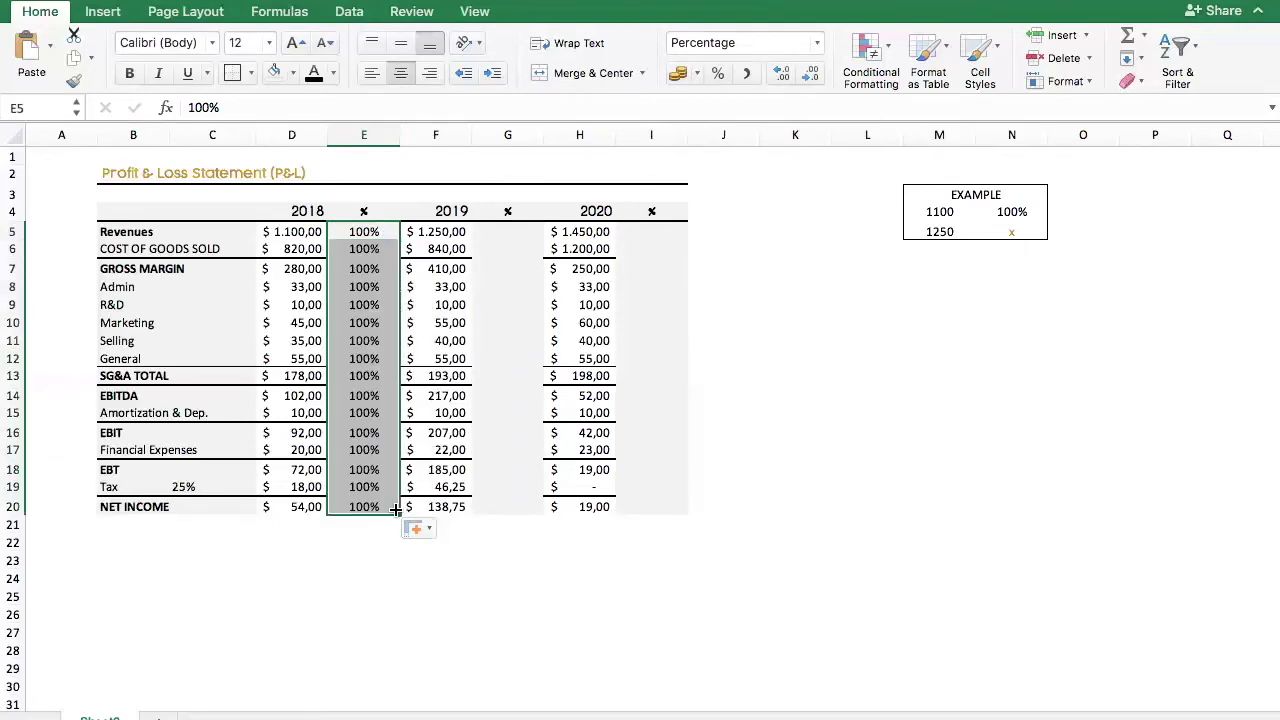
key("super+z")
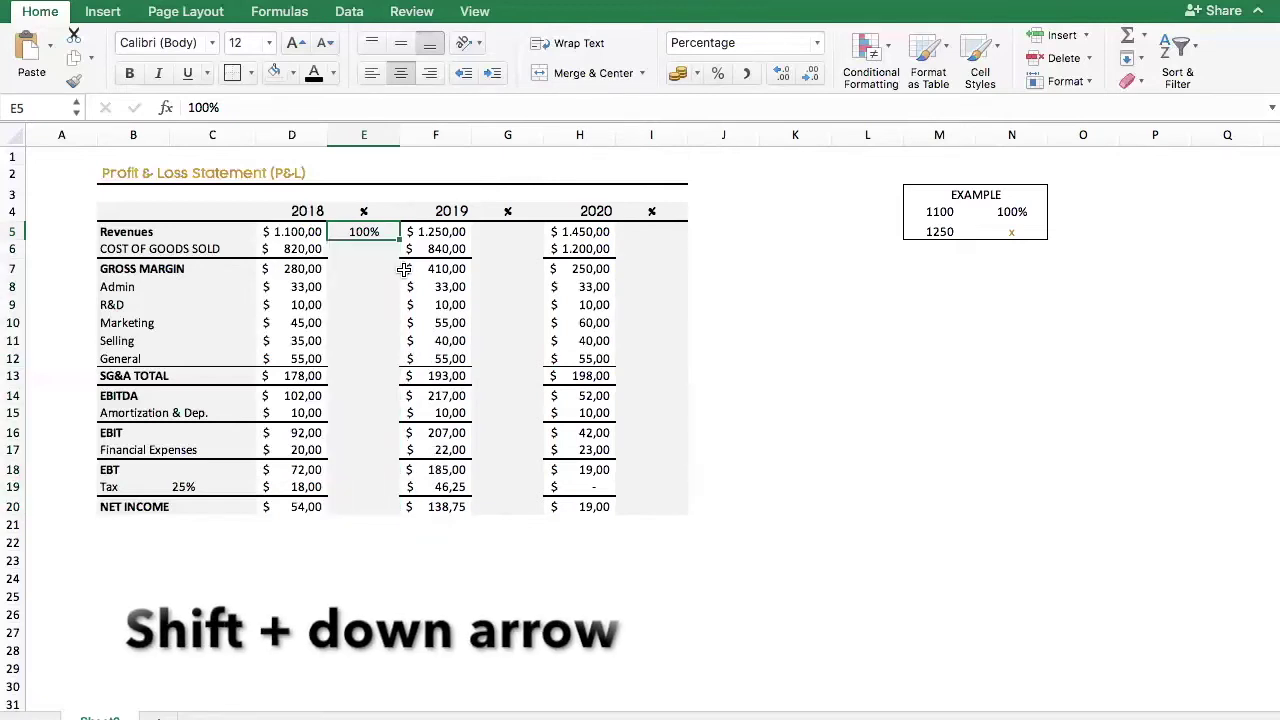
key("shift+Down")
key("shift+Down")
key("shift+Down")
key("shift+Down")
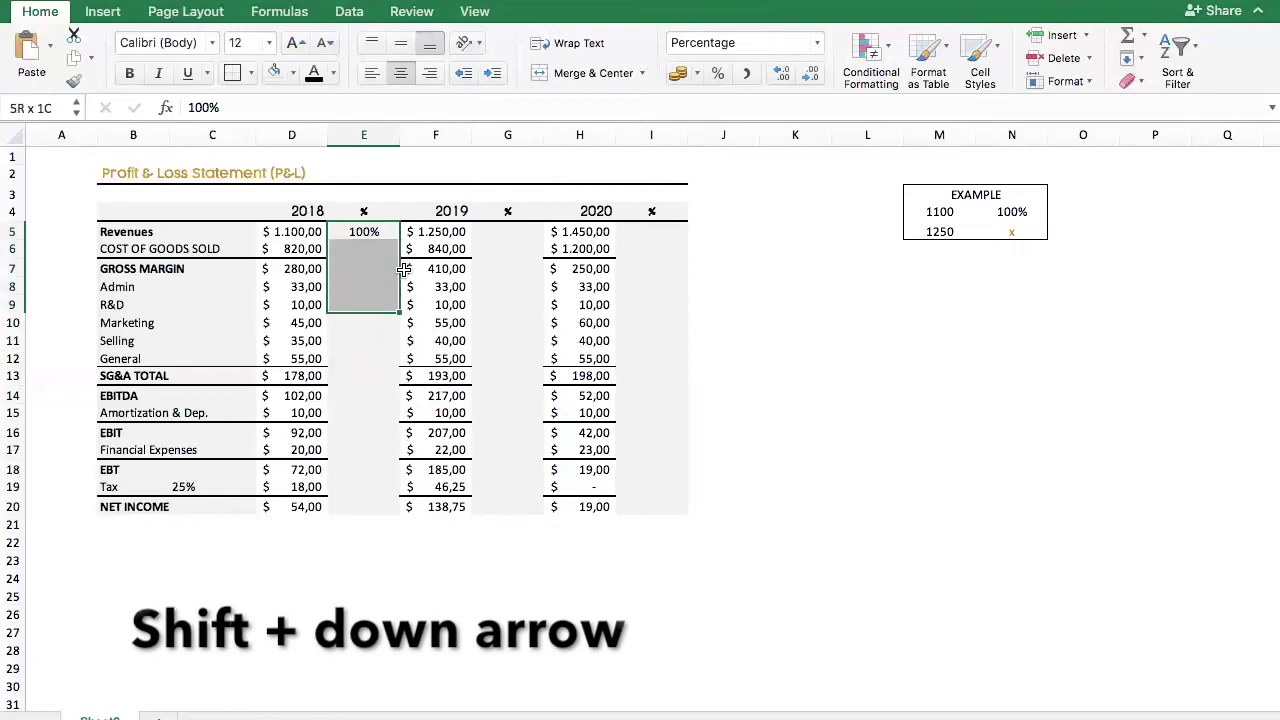
key("shift+Down")
key("shift+Down")
key("shift+Down")
key("shift+Down")
key("shift+Down")
key("shift+Down")
key("shift+Down")
key("shift+Down")
key("shift+Down")
key("shift+Down")
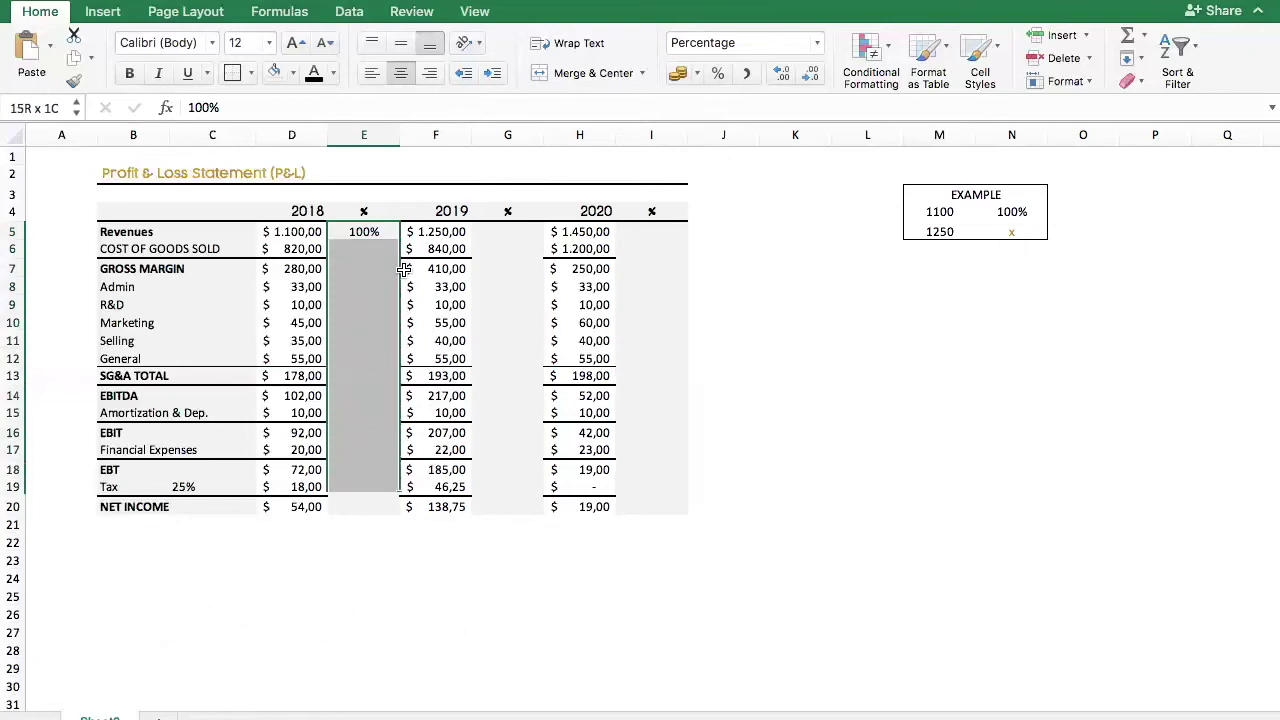
key("shift+Down")
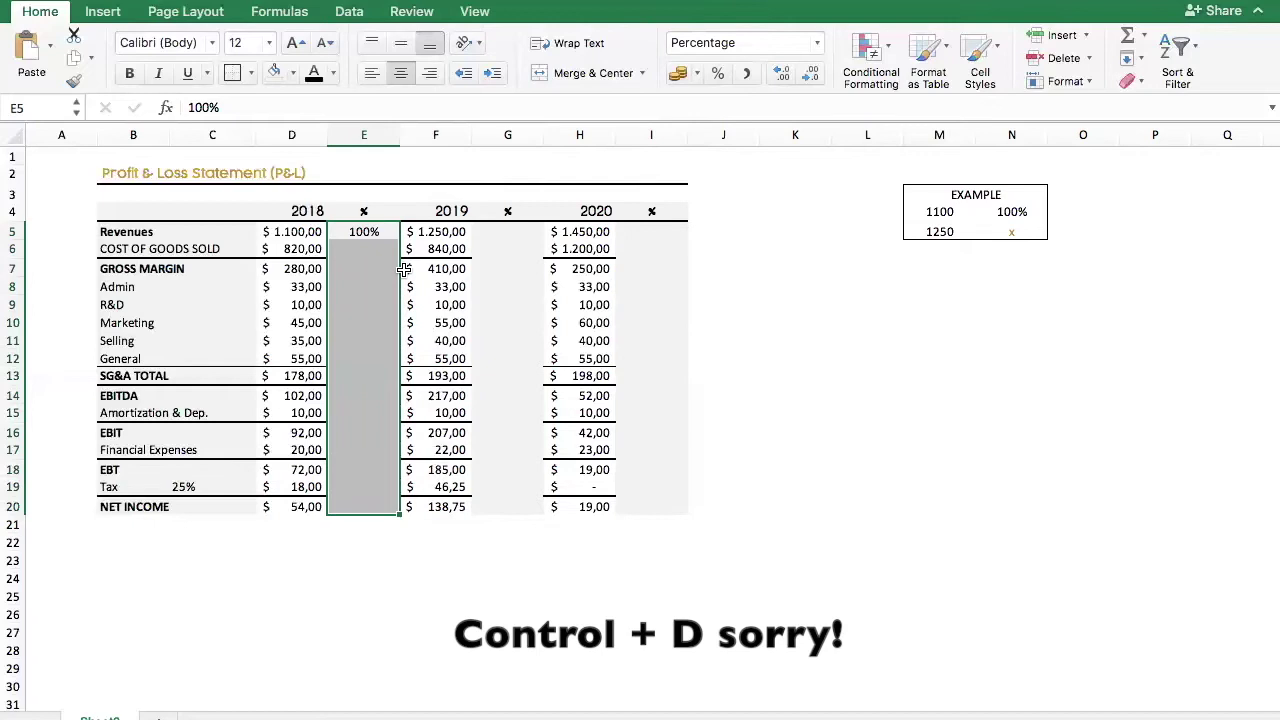
key("ctrl+d")
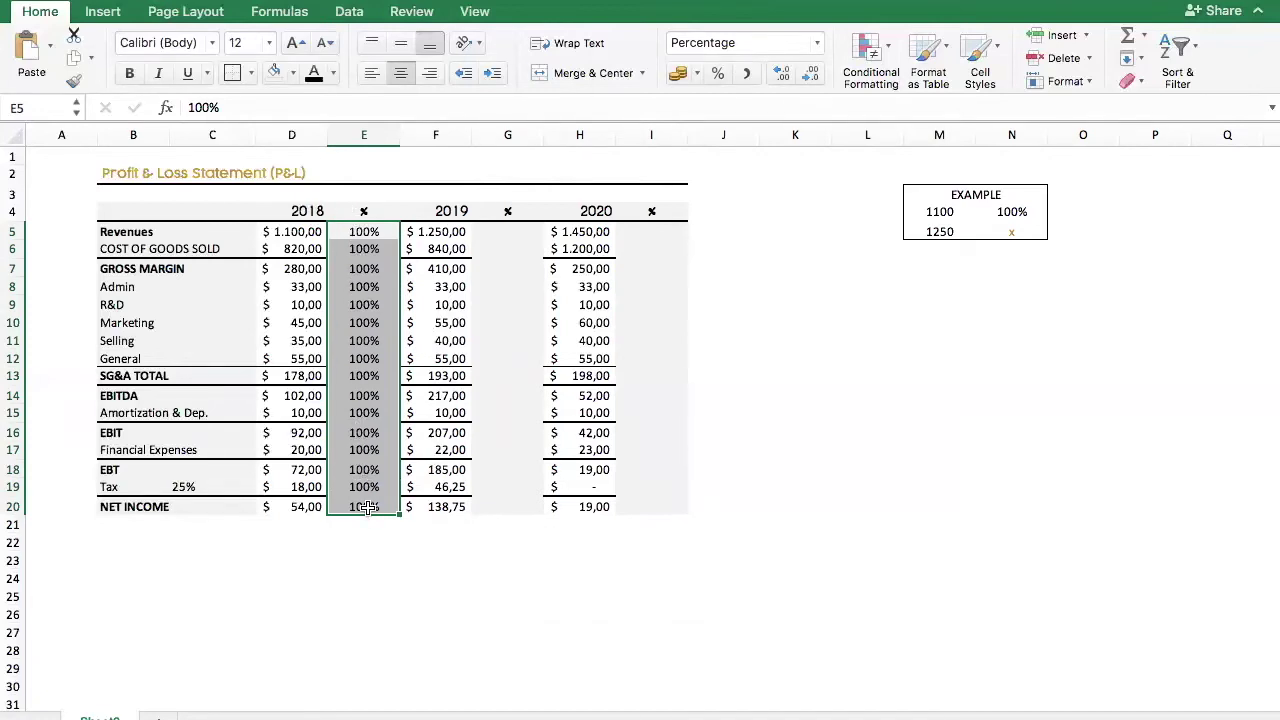
left_click(500, 230)
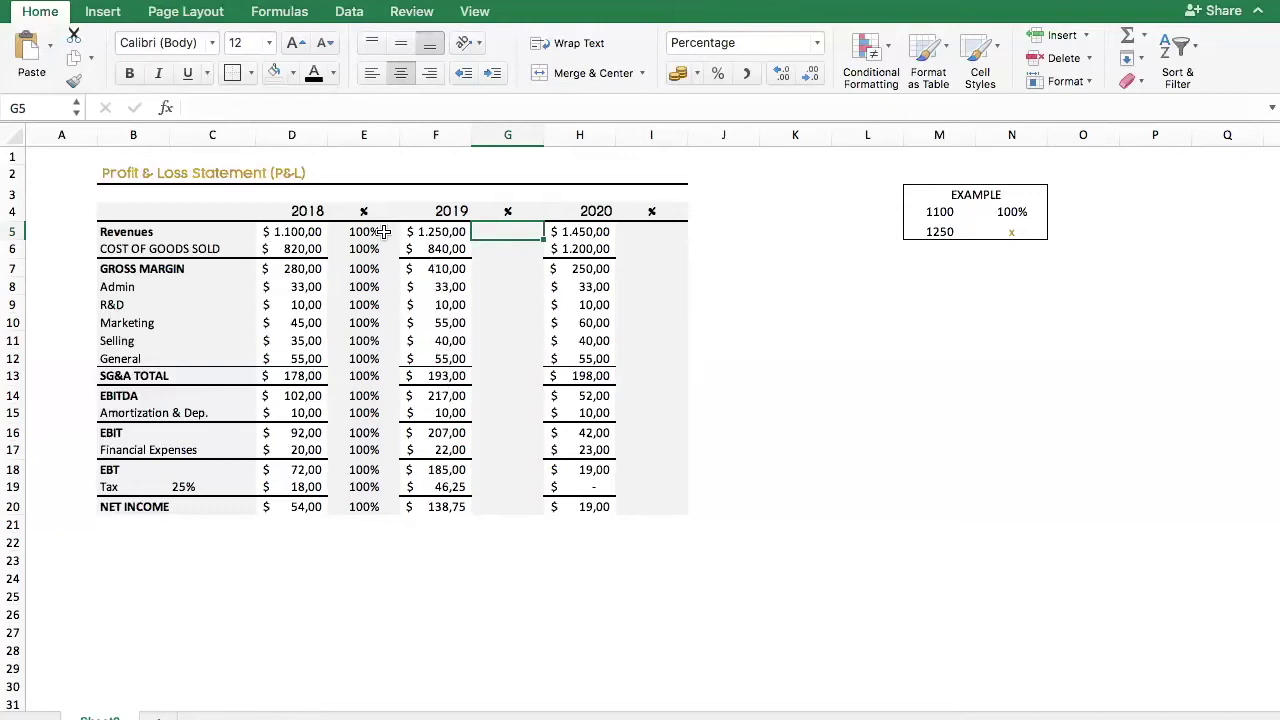
Enter =F5*E5/D5 in G5 for the 2019 Revenues trend, giving 114%.
left_click_drag(370, 393, 376, 416)
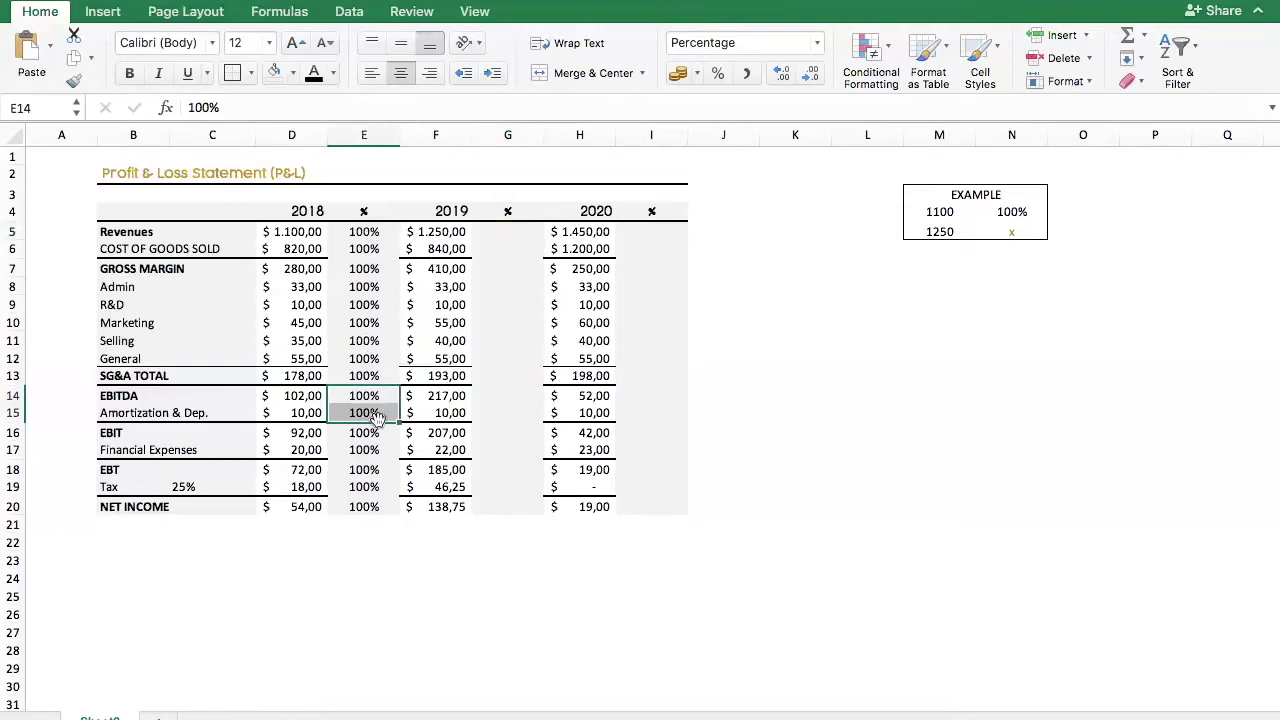
left_click(521, 236)
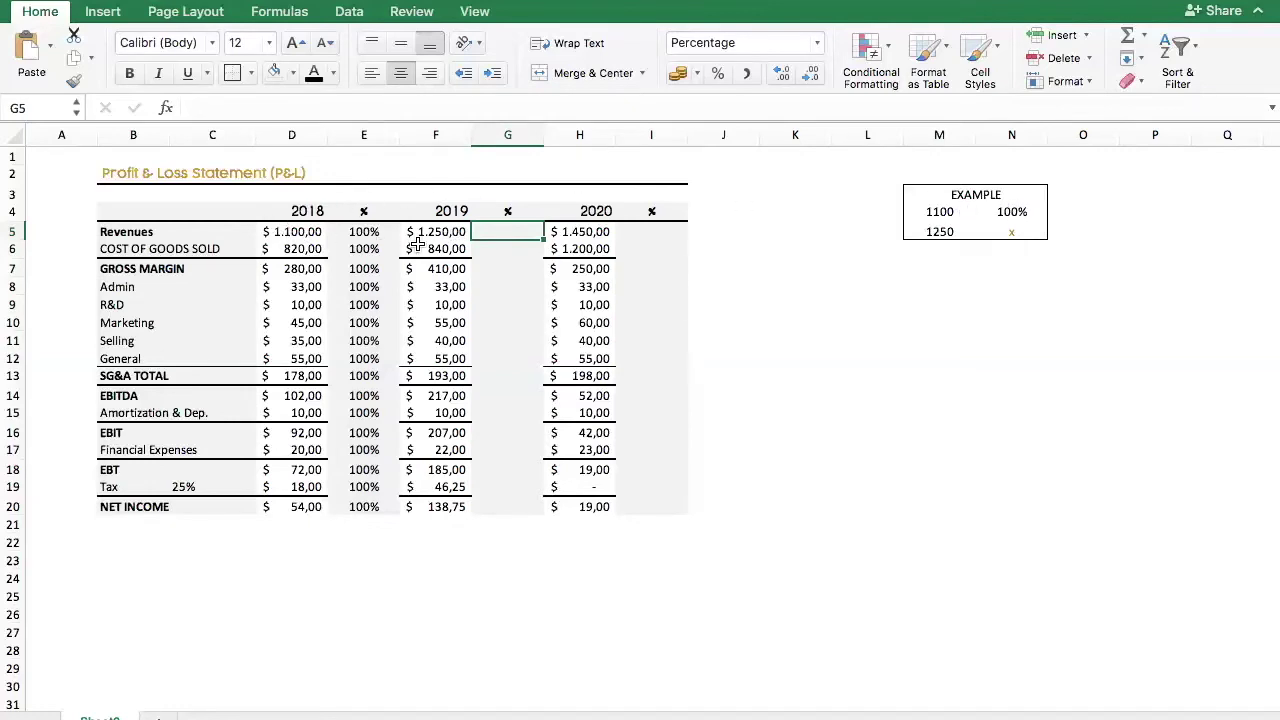
type("=")
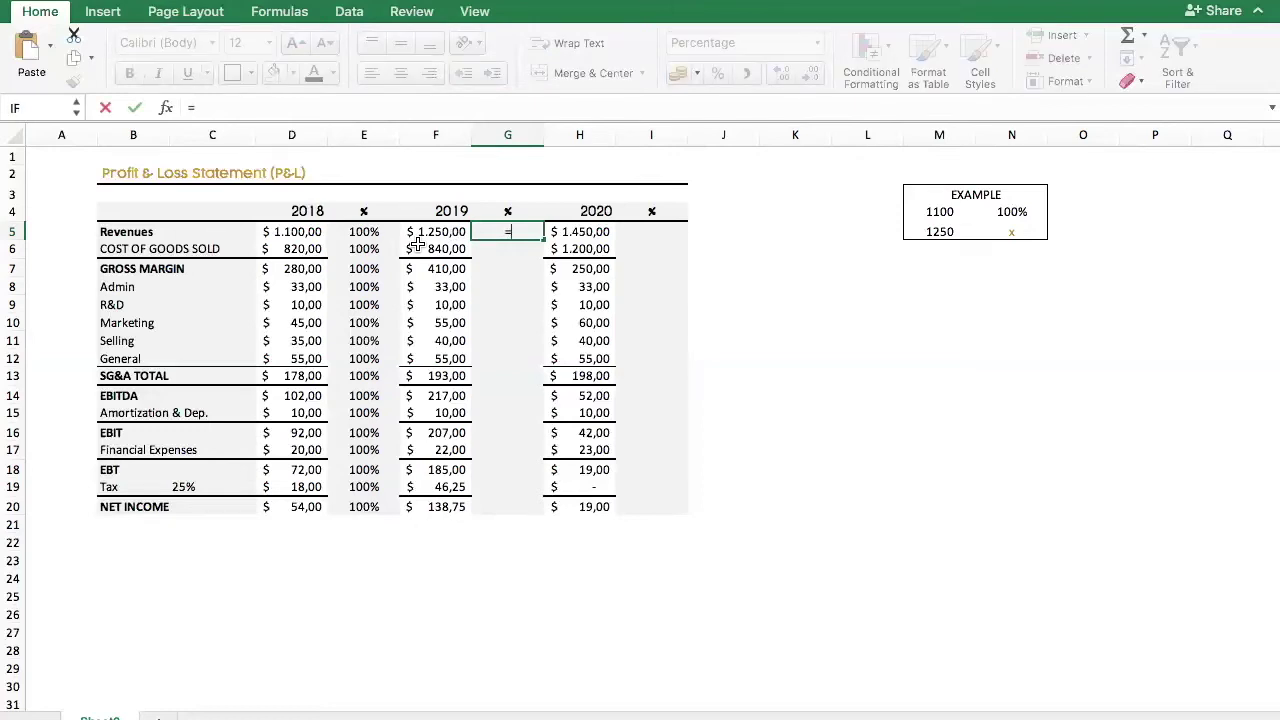
left_click(425, 237)
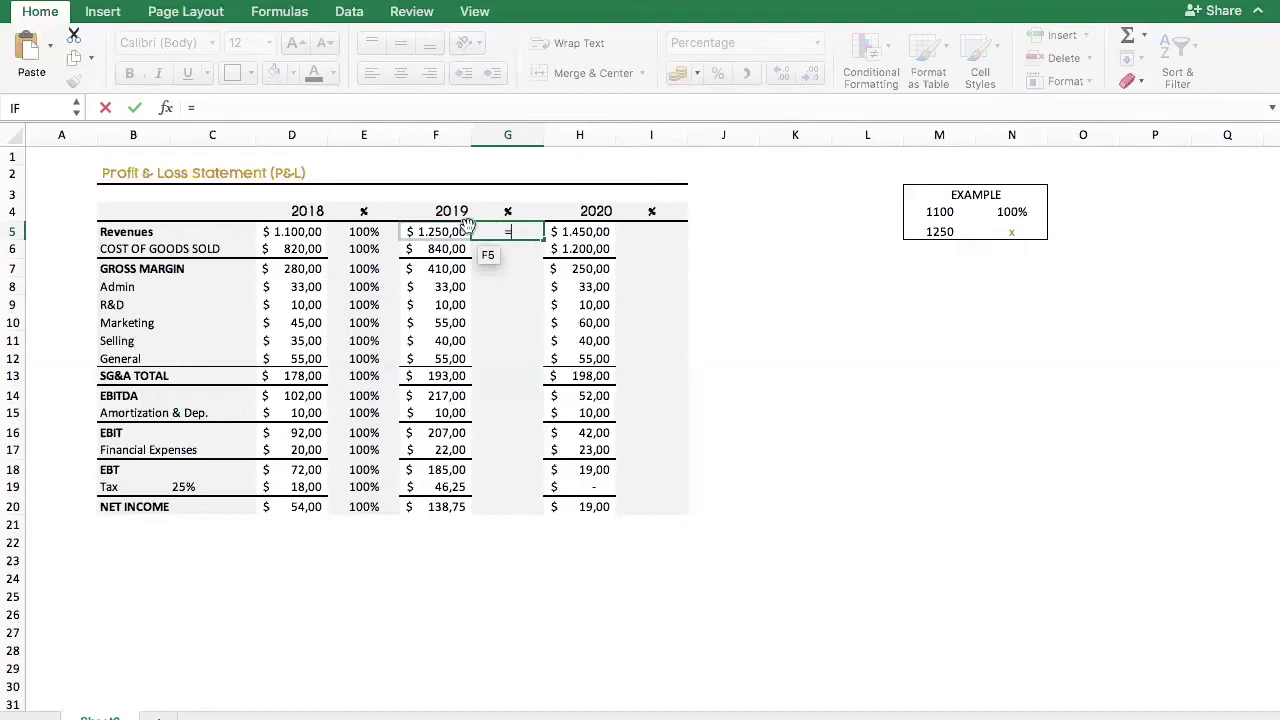
left_click(443, 231)
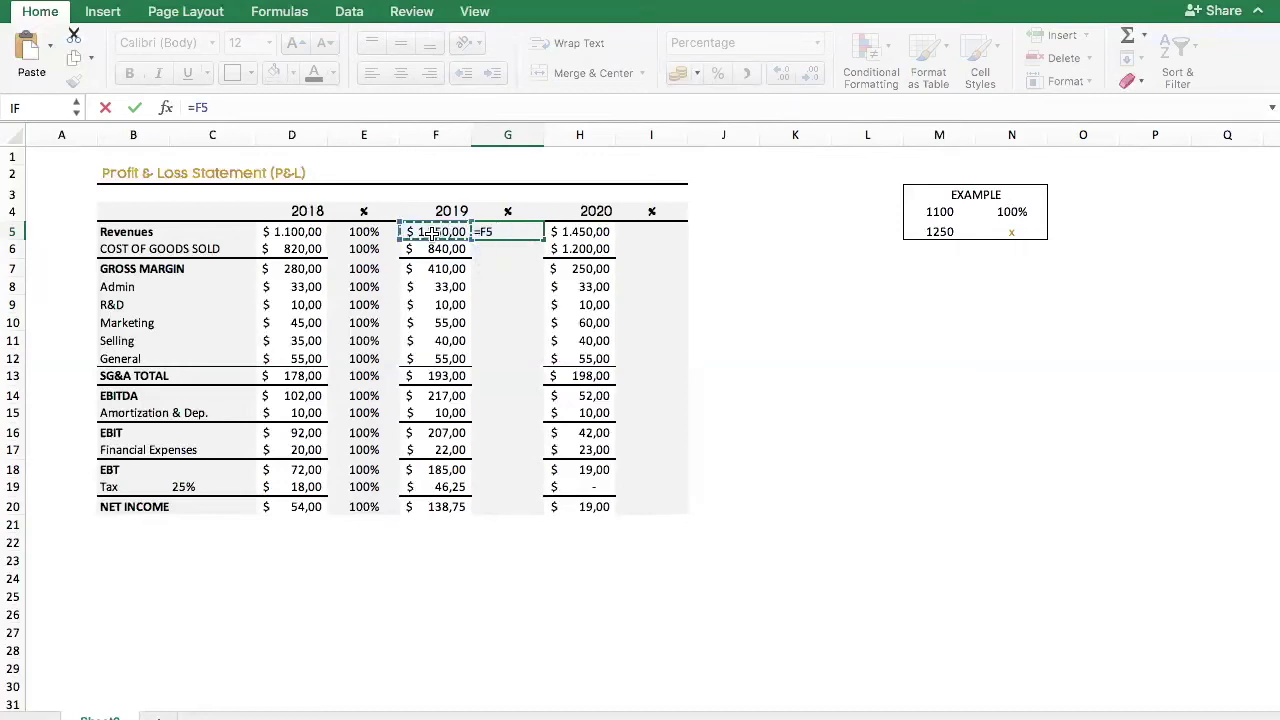
type("*")
left_click(358, 229)
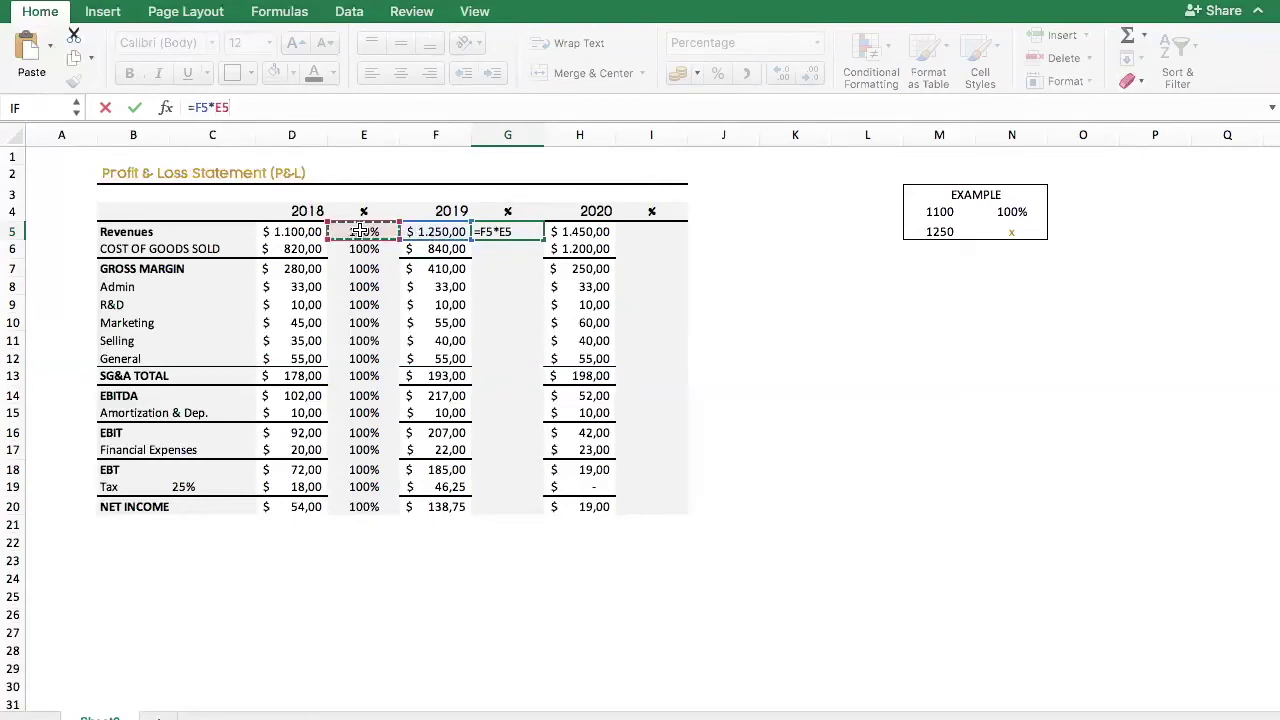
type("/")
left_click(299, 231)
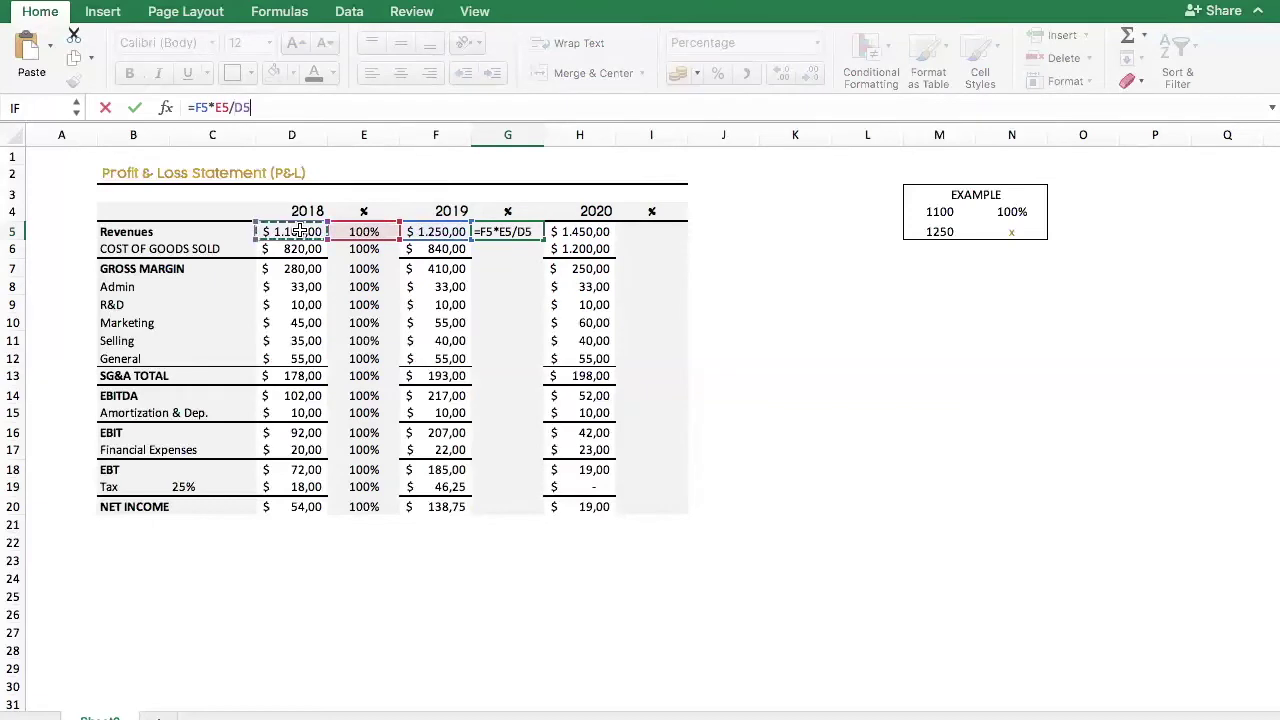
key("Return")
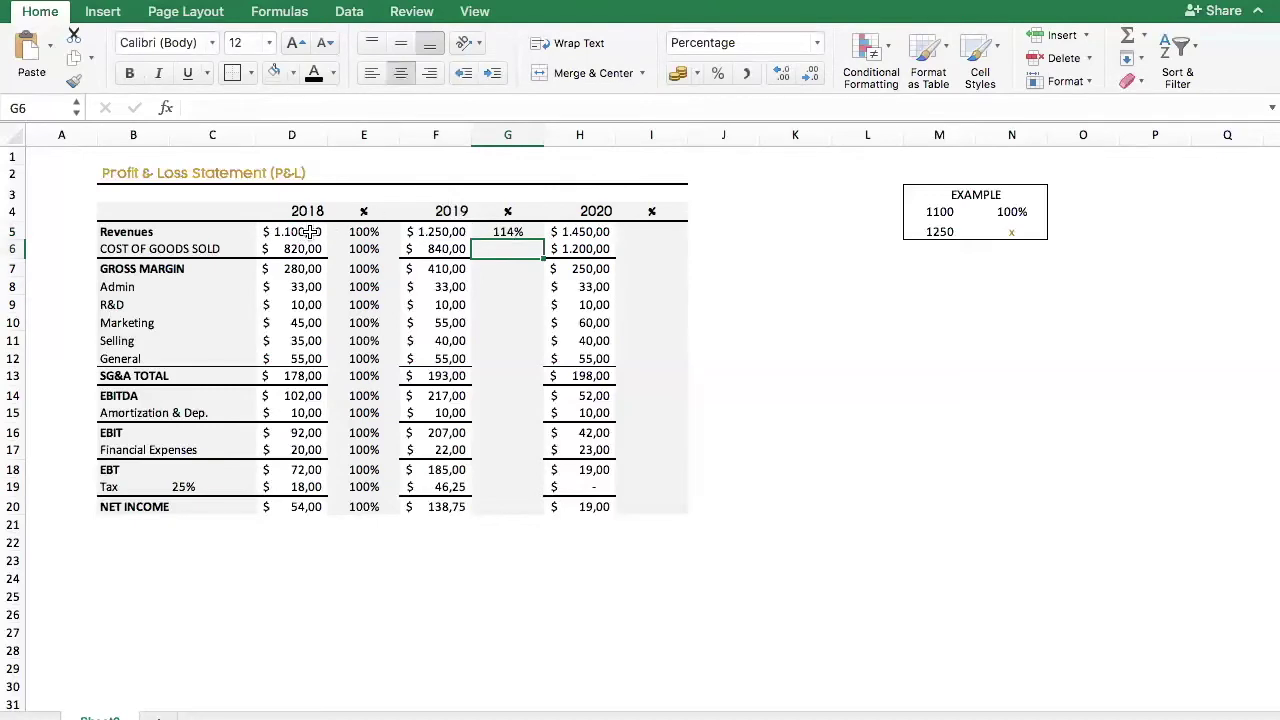
Copy the G5 trend formula down column G to Net Income, showing 102%, 146%, 257%.
left_click_drag(360, 231, 425, 232)
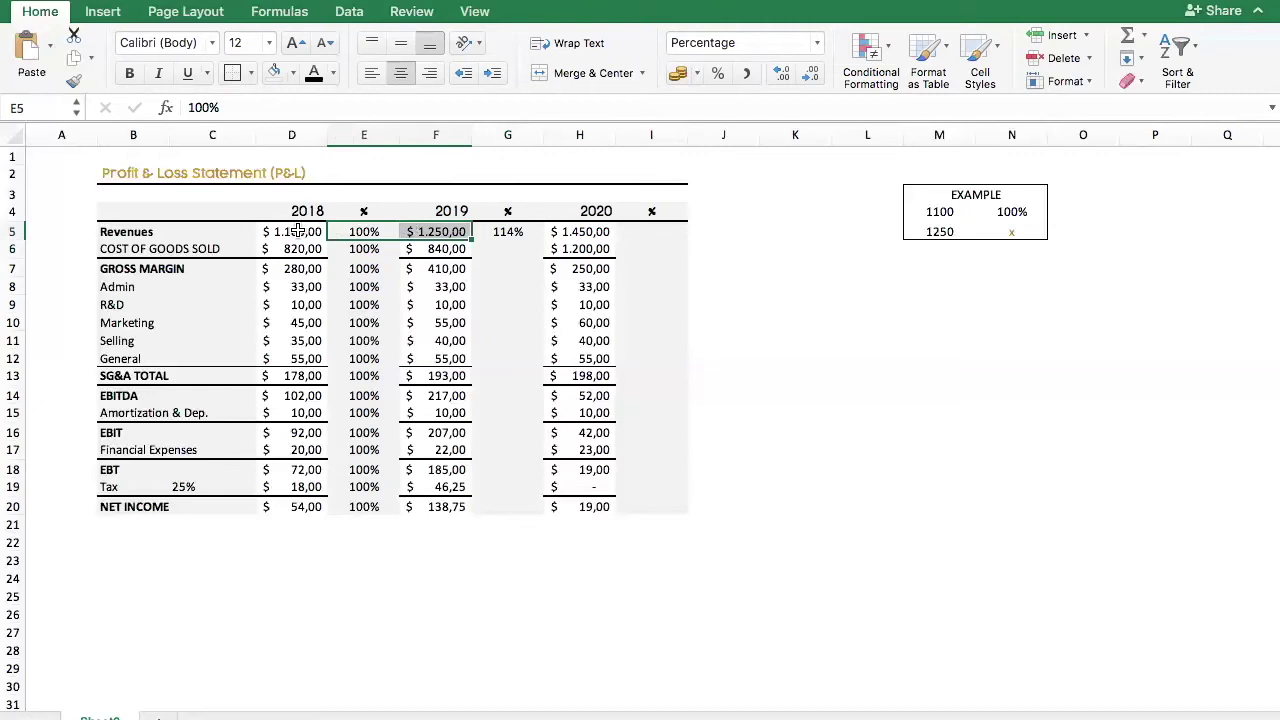
left_click(507, 232)
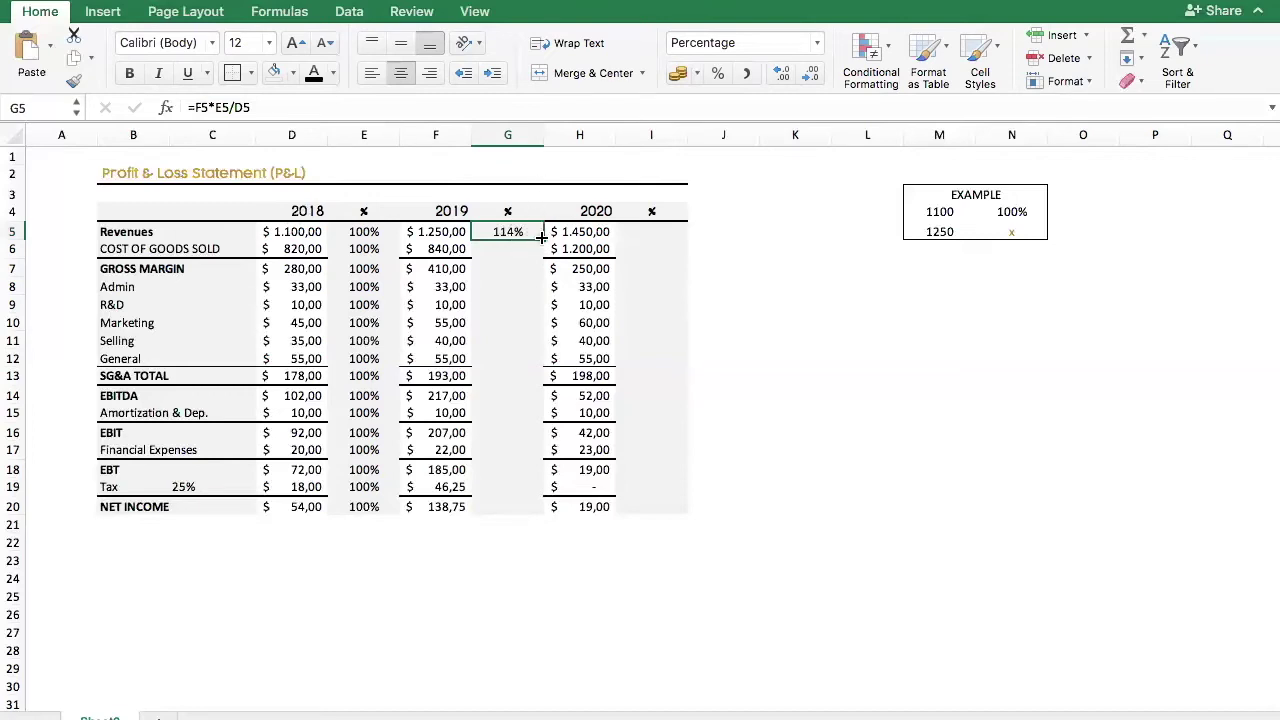
left_click_drag(541, 236, 540, 506)
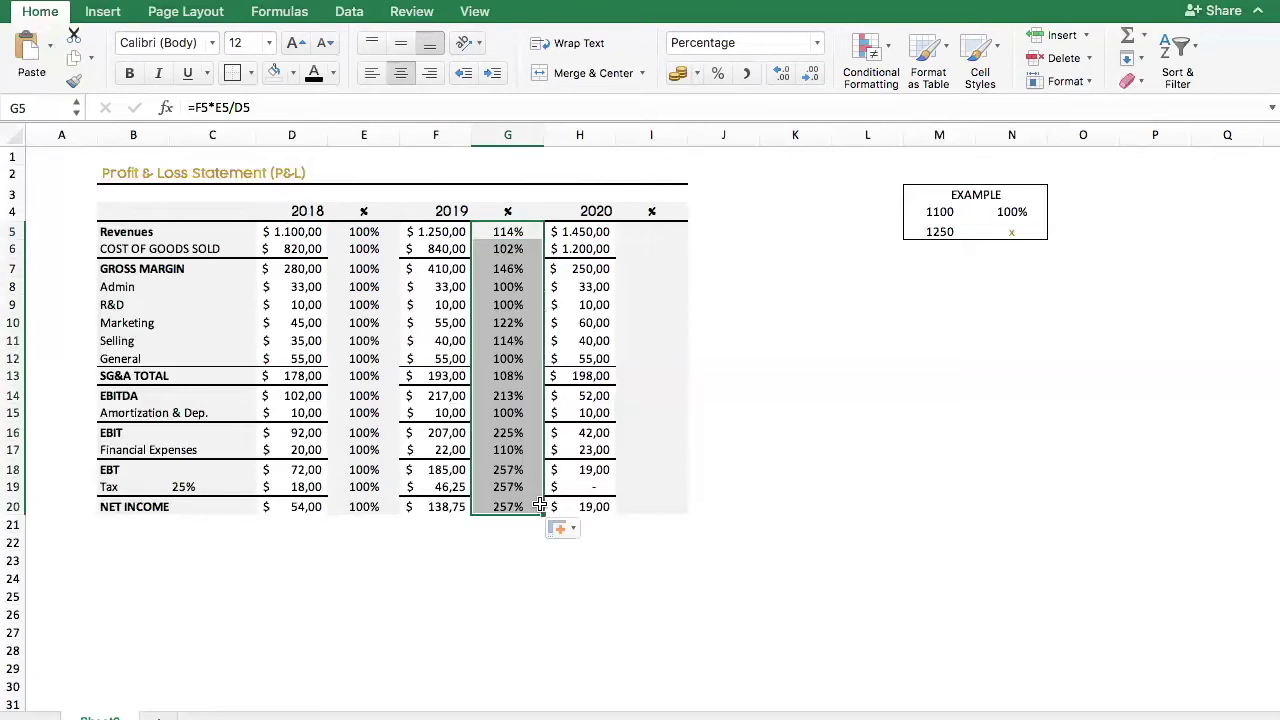
key("ctrl+z")
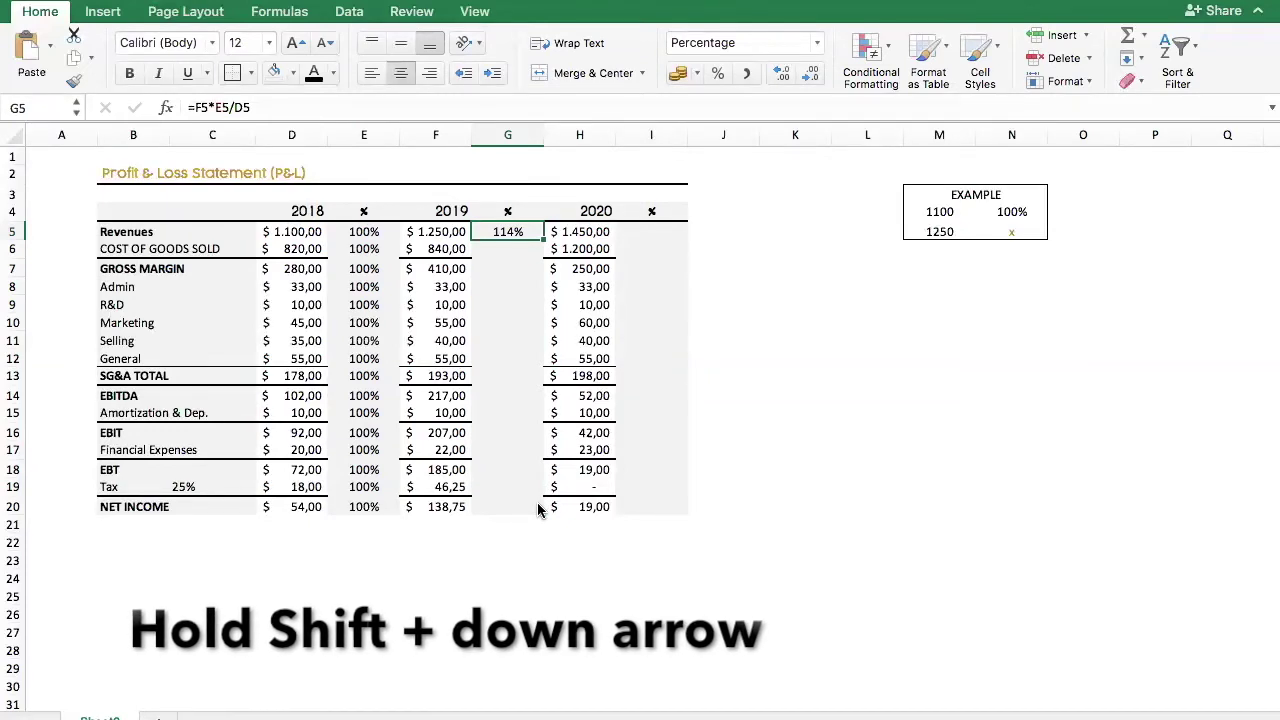
key("shift+Down")
key("shift+Down")
key("shift+Down")
key("shift+Down")
key("shift+Down")
key("shift+Down")
key("shift+Down")
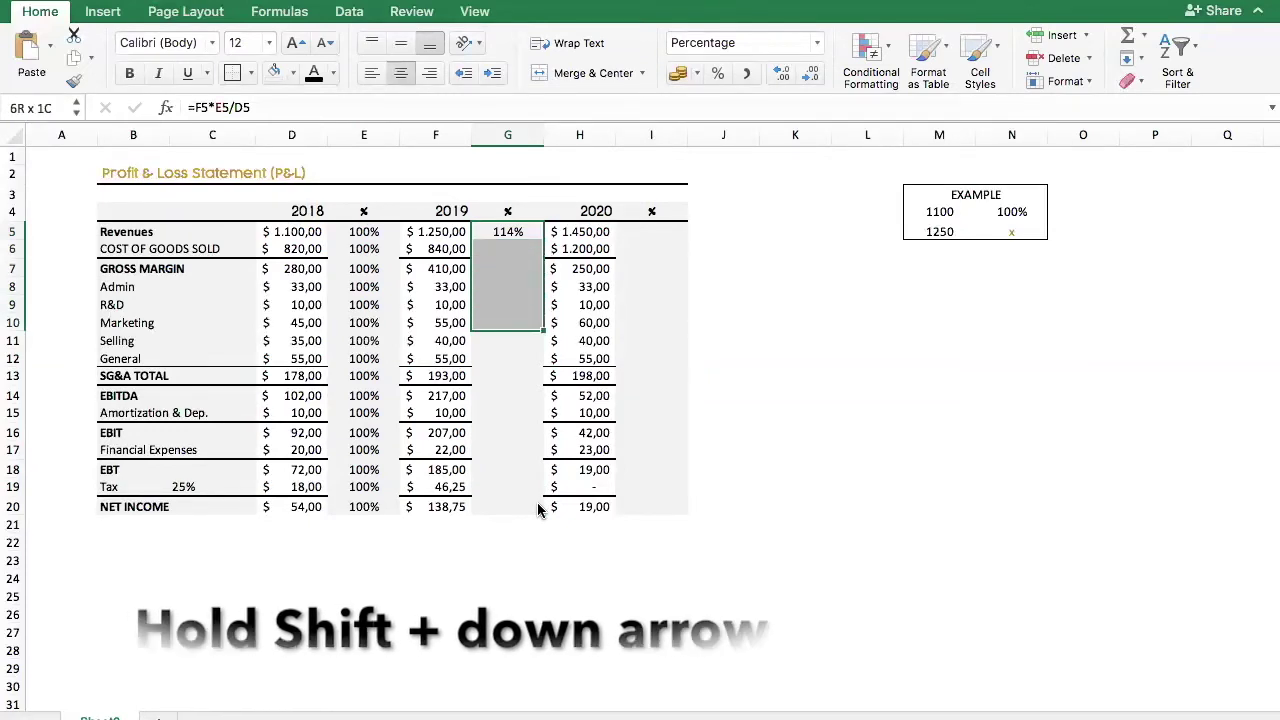
key("shift+Down")
key("shift+Down")
key("shift+Down")
key("shift+Down")
key("shift+Down")
key("shift+Down")
key("shift+Down")
key("shift+Down")
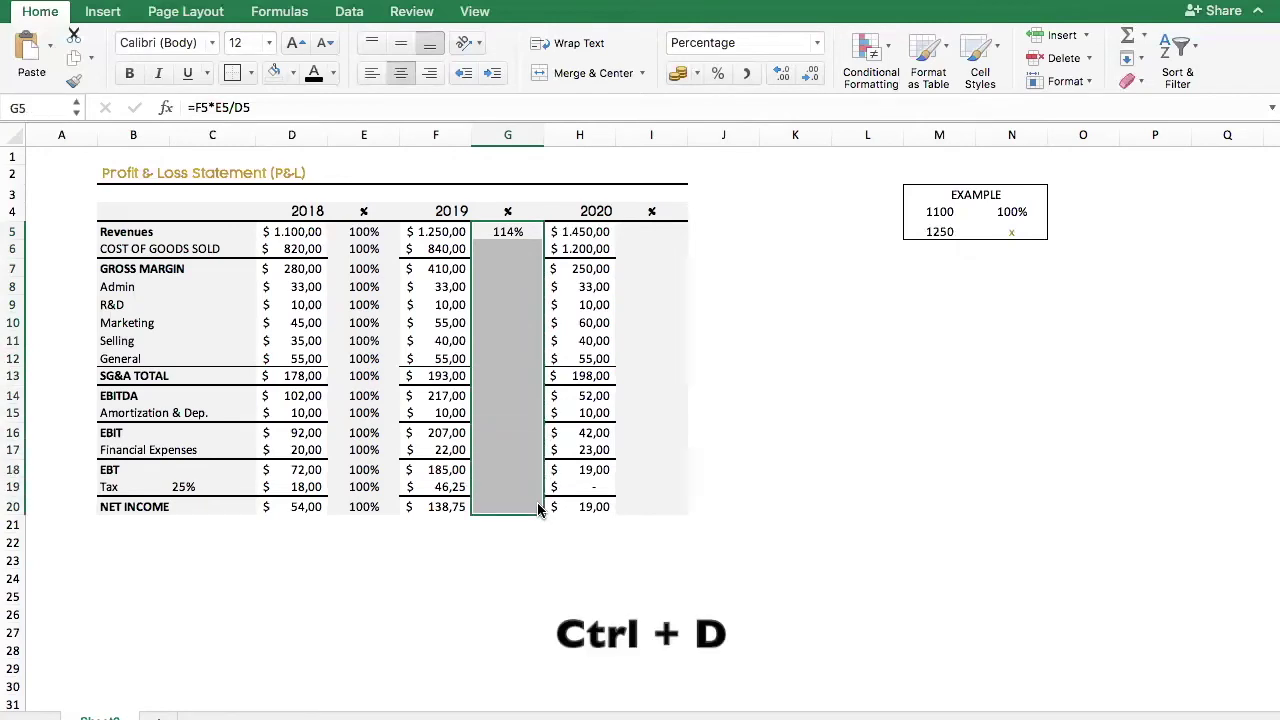
key("ctrl+d")
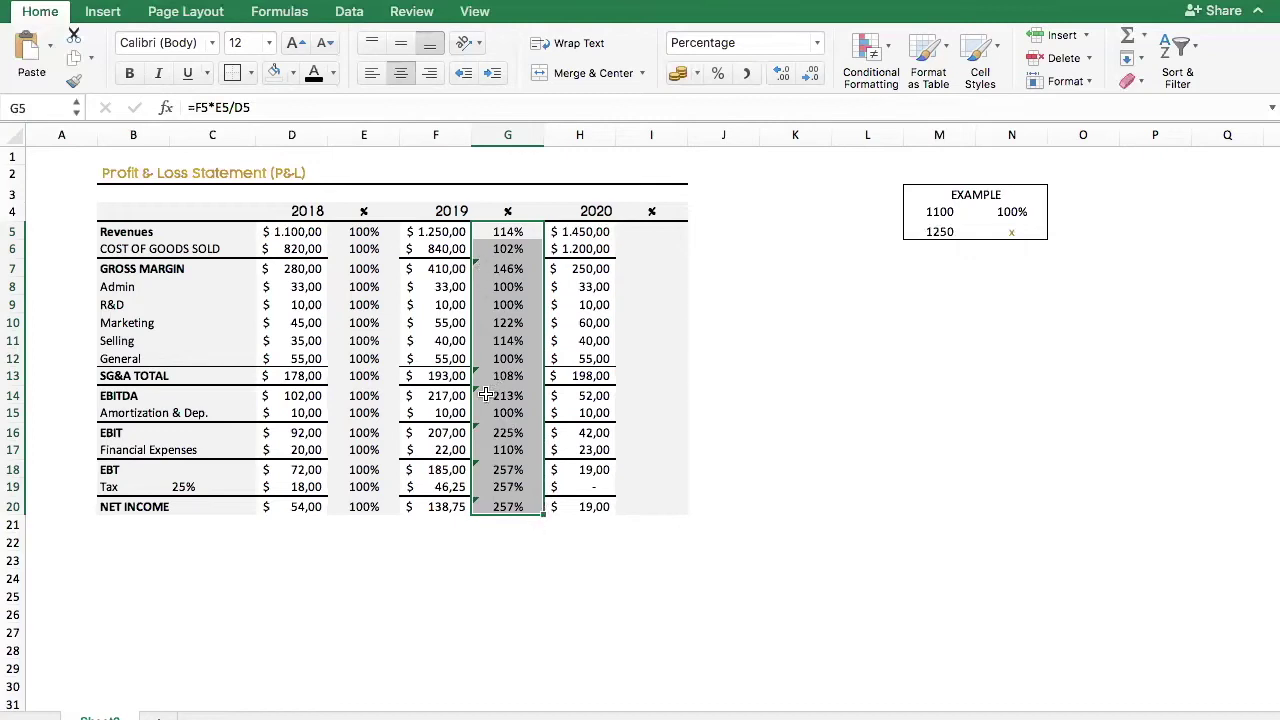
Select the 2019 trend cells G7:G20 and open the inconsistent-formula warning options.
left_click(522, 562)
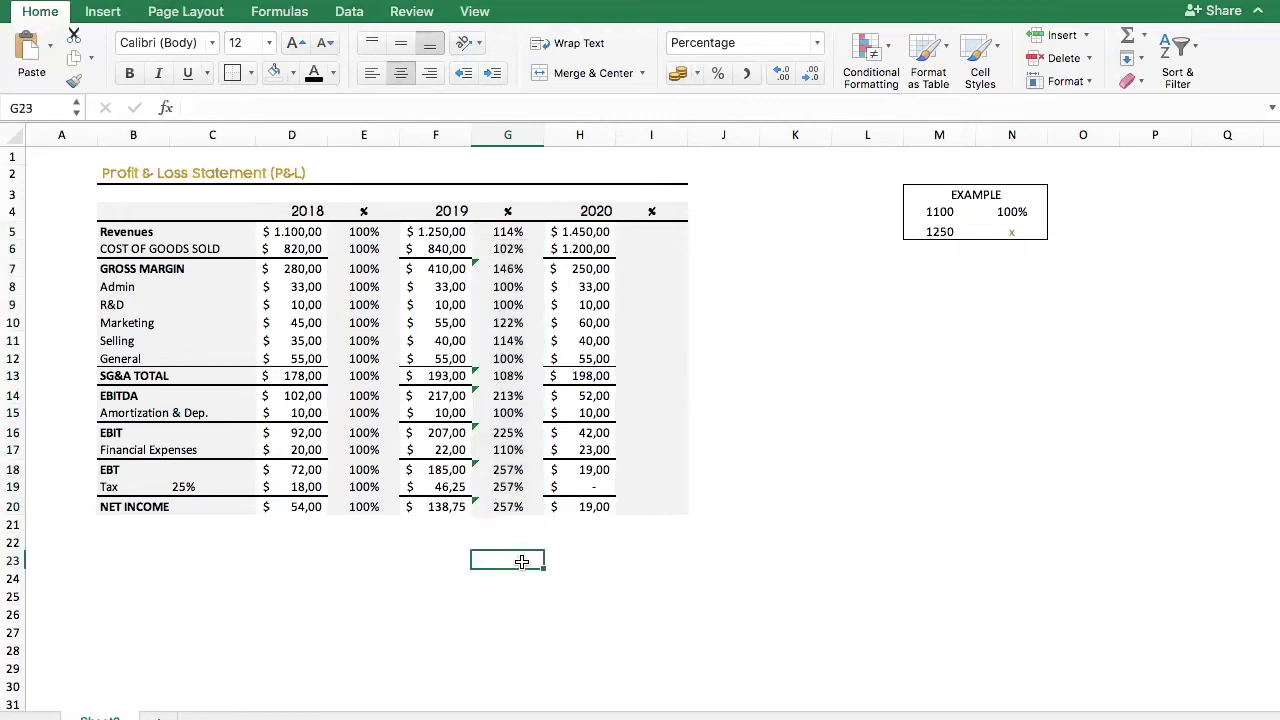
left_click(500, 269)
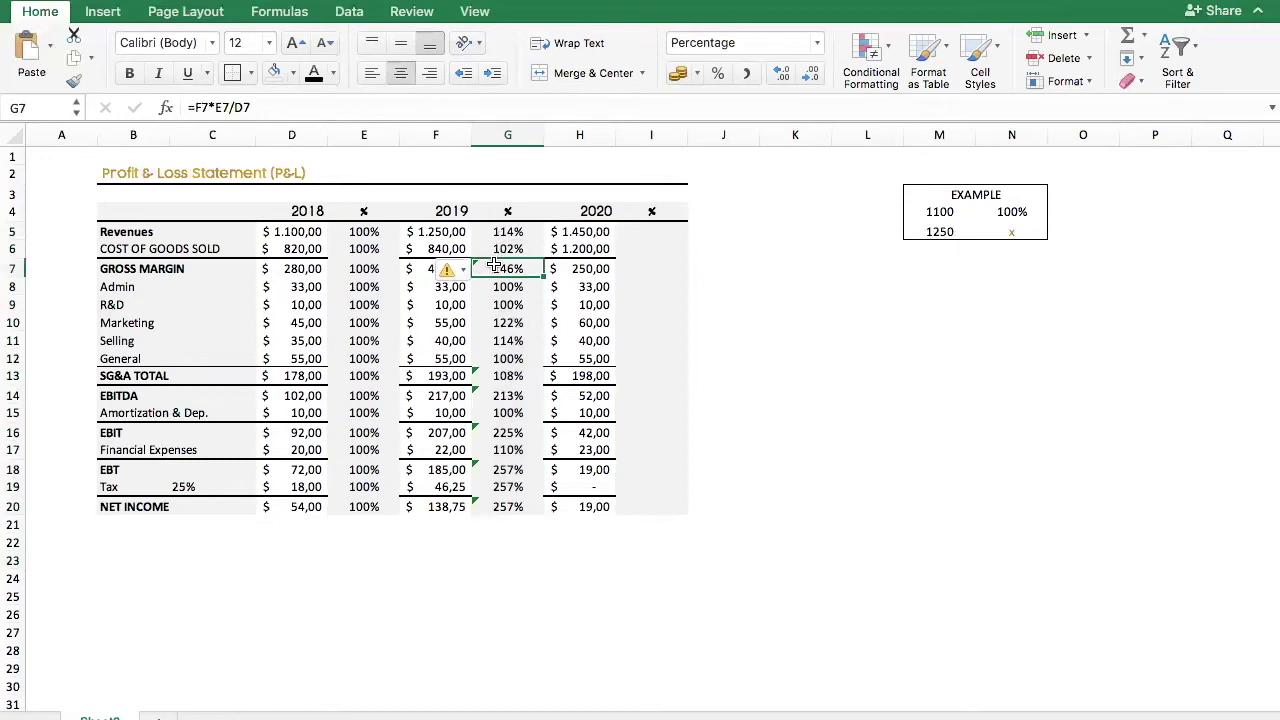
left_click_drag(493, 268, 505, 507)
left_click(464, 270)
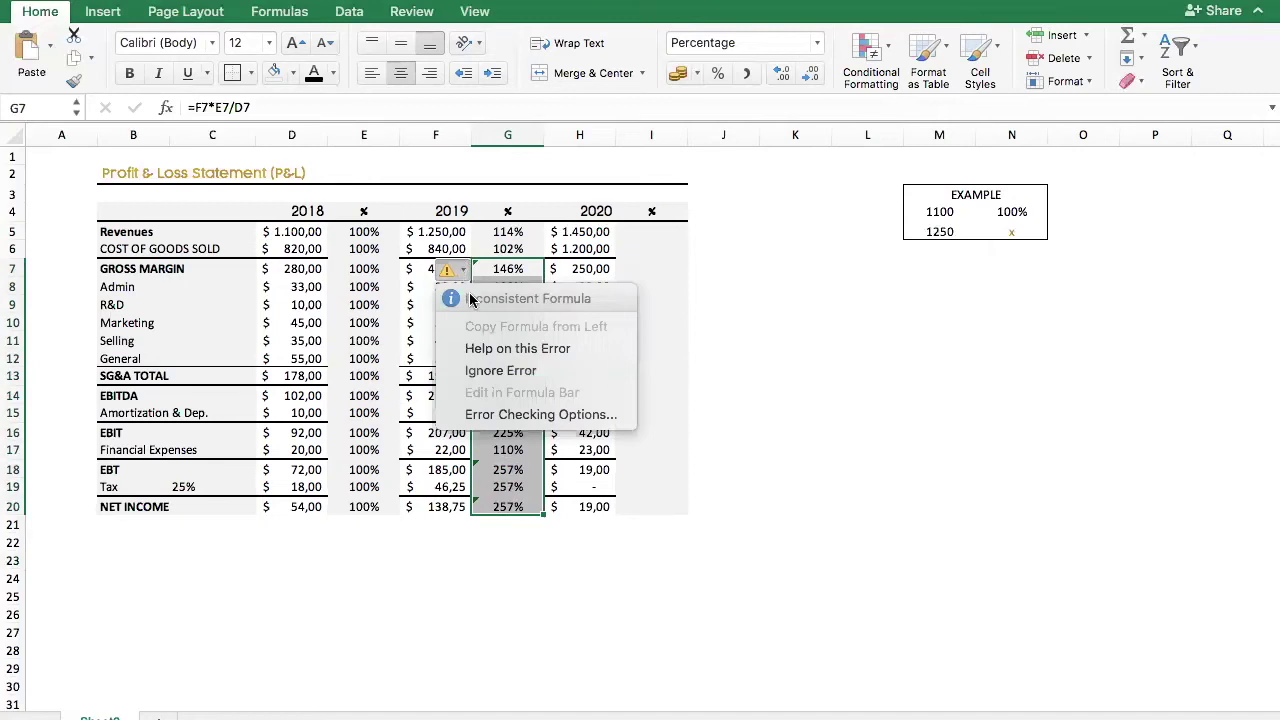
left_click(500, 370)
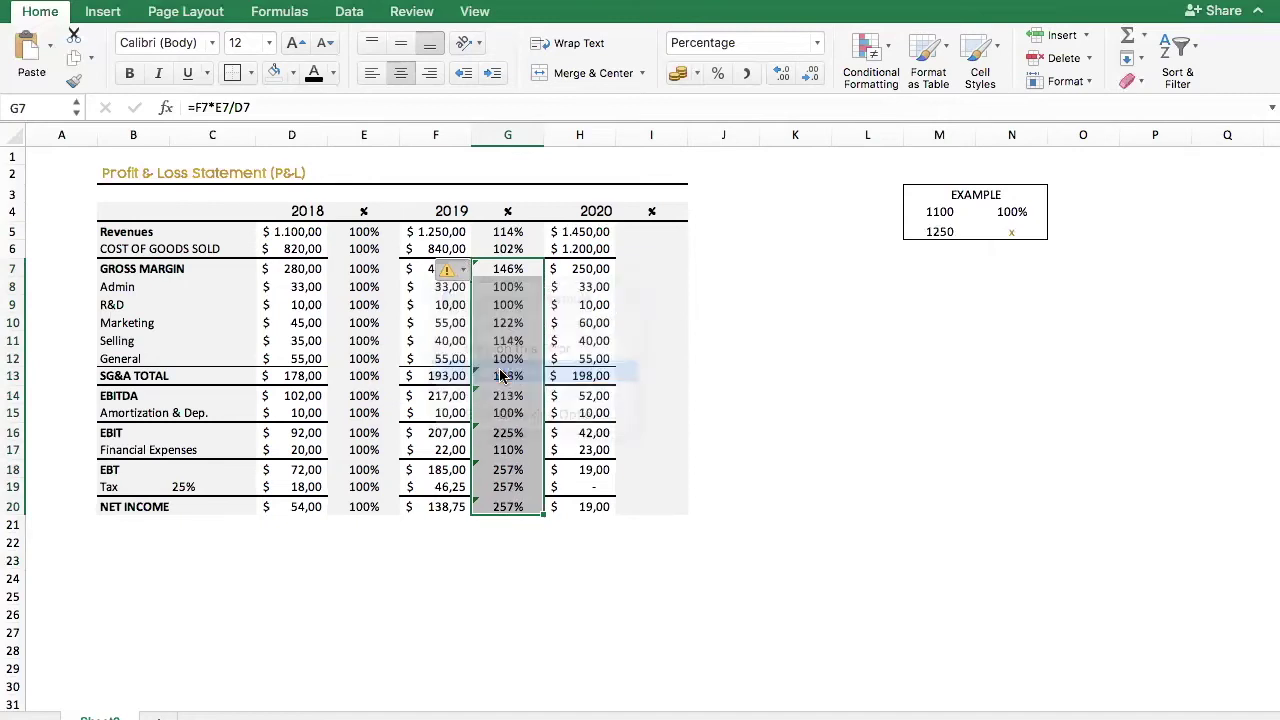
left_click(513, 560)
left_click(440, 397)
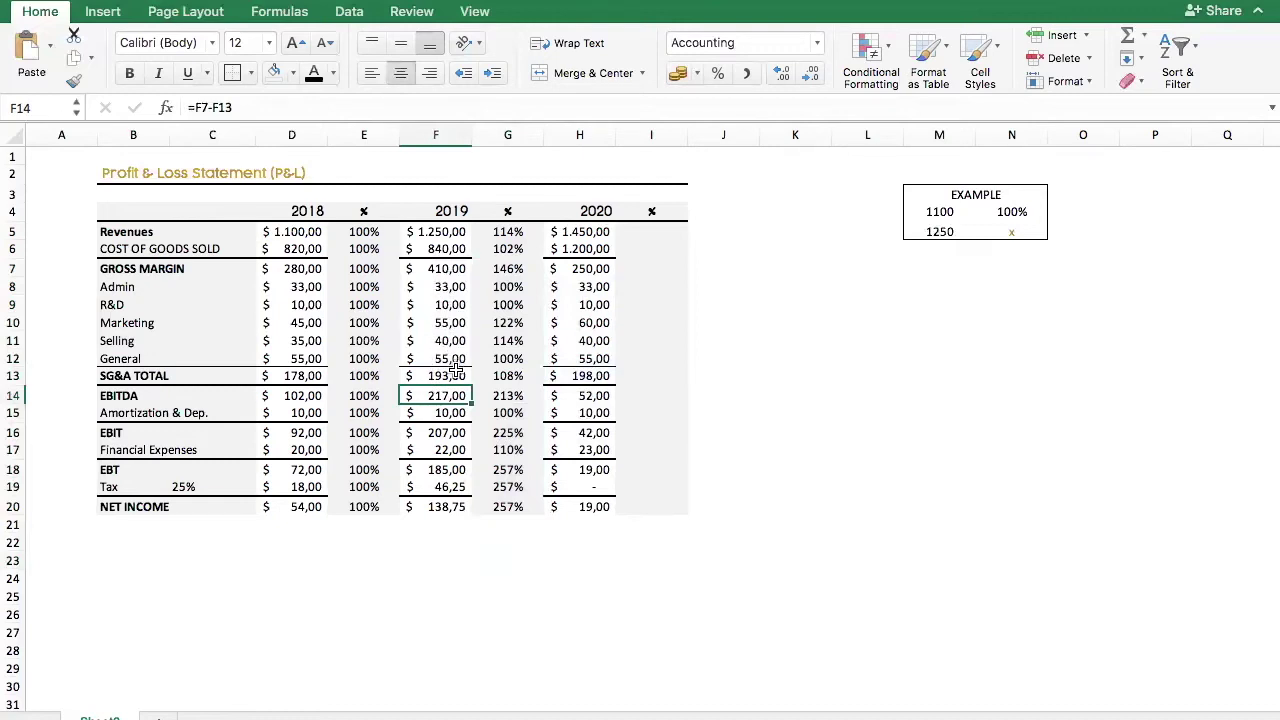
key("ctrl+End")
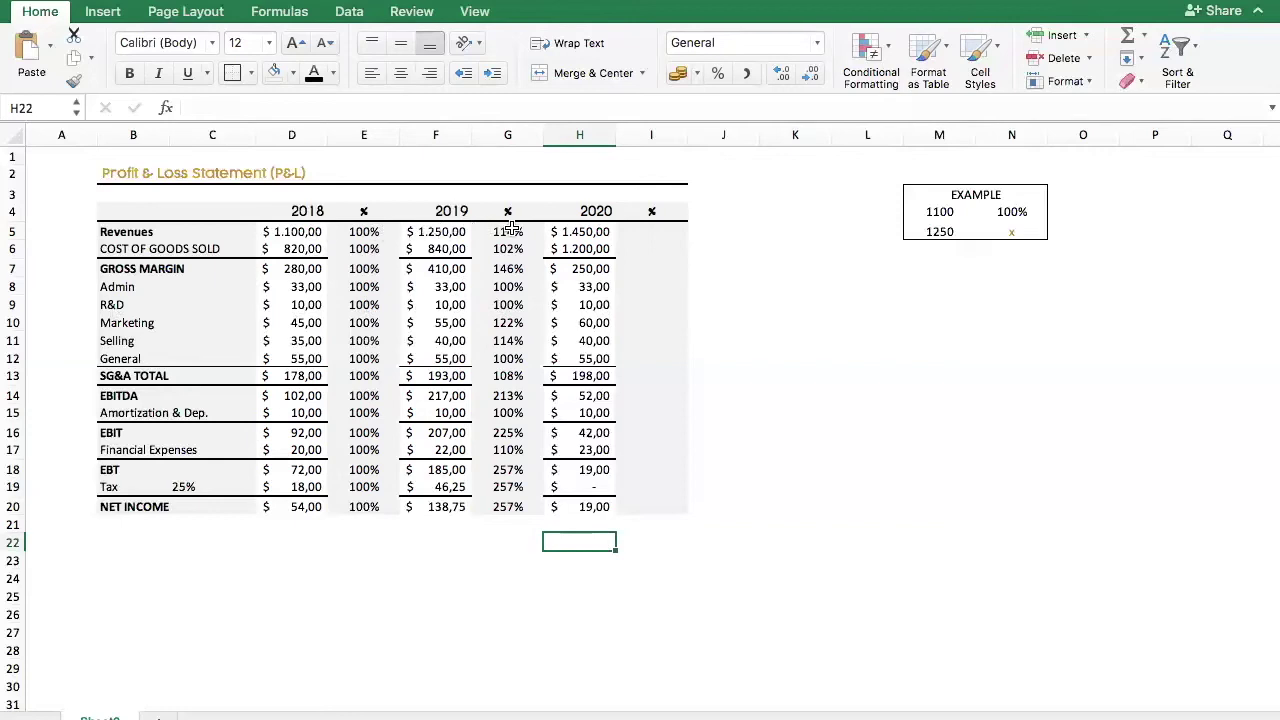
left_click(511, 287)
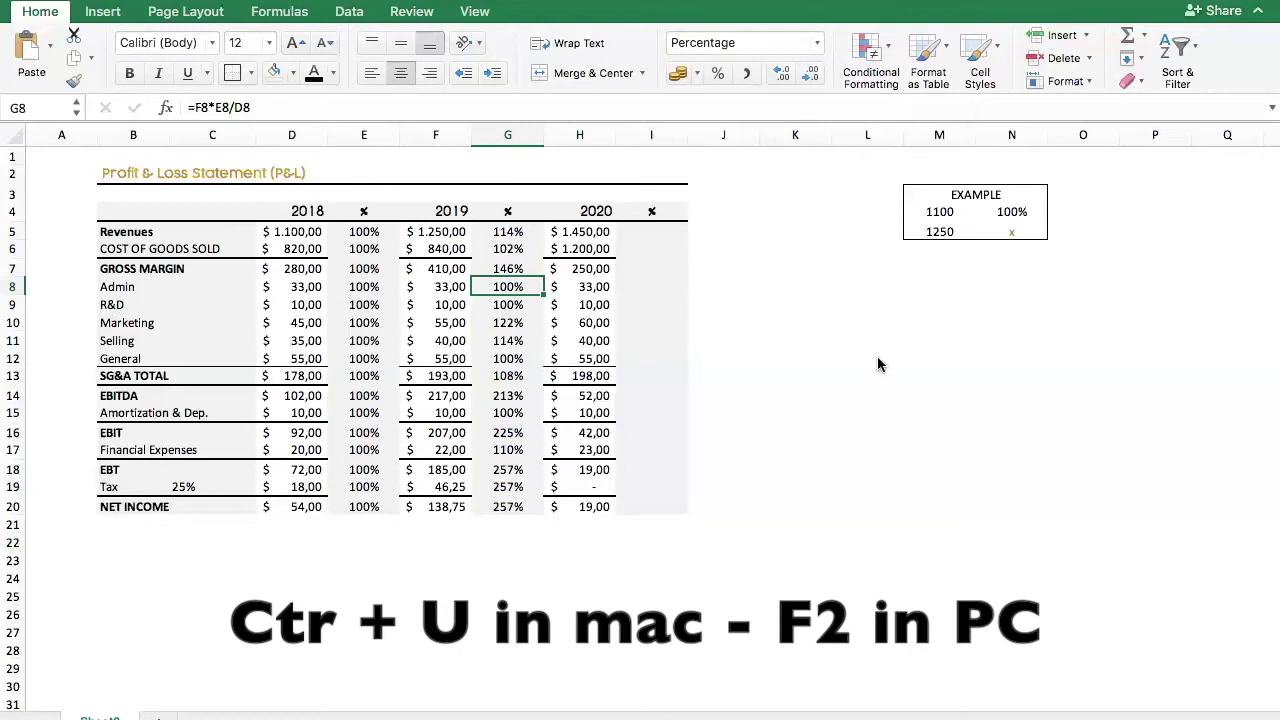
key("ctrl+u")
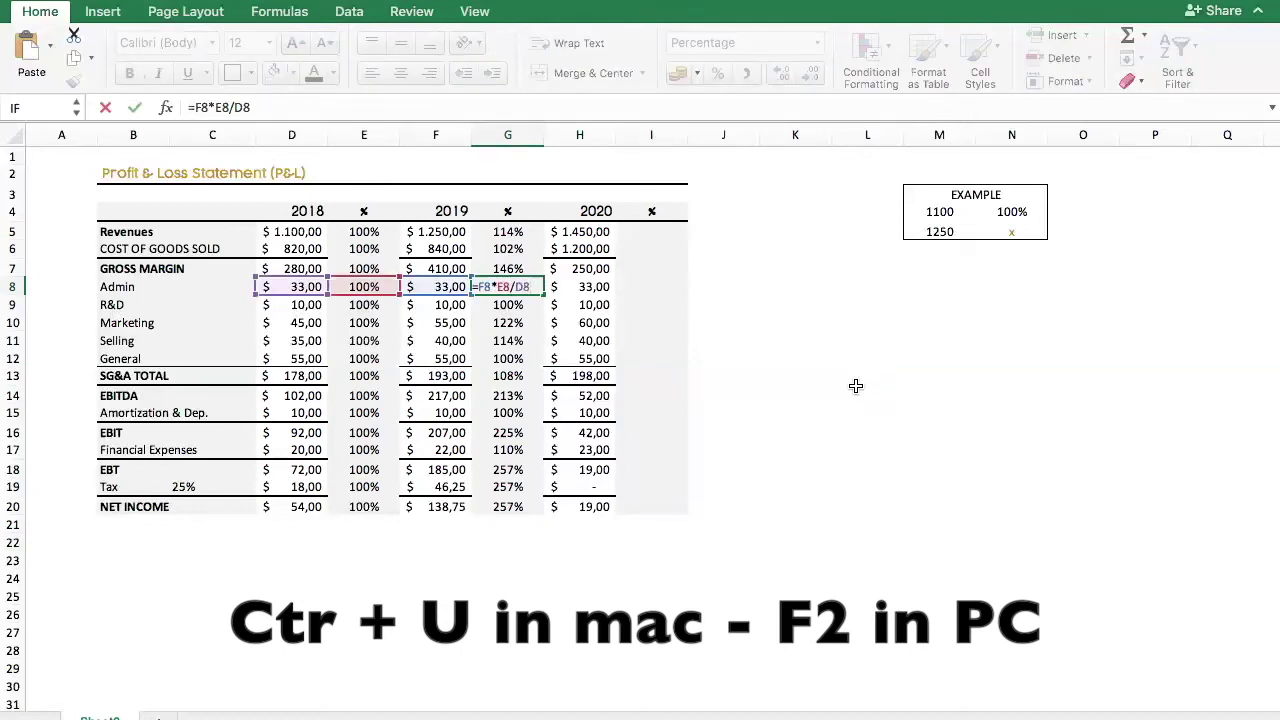
key("Return")
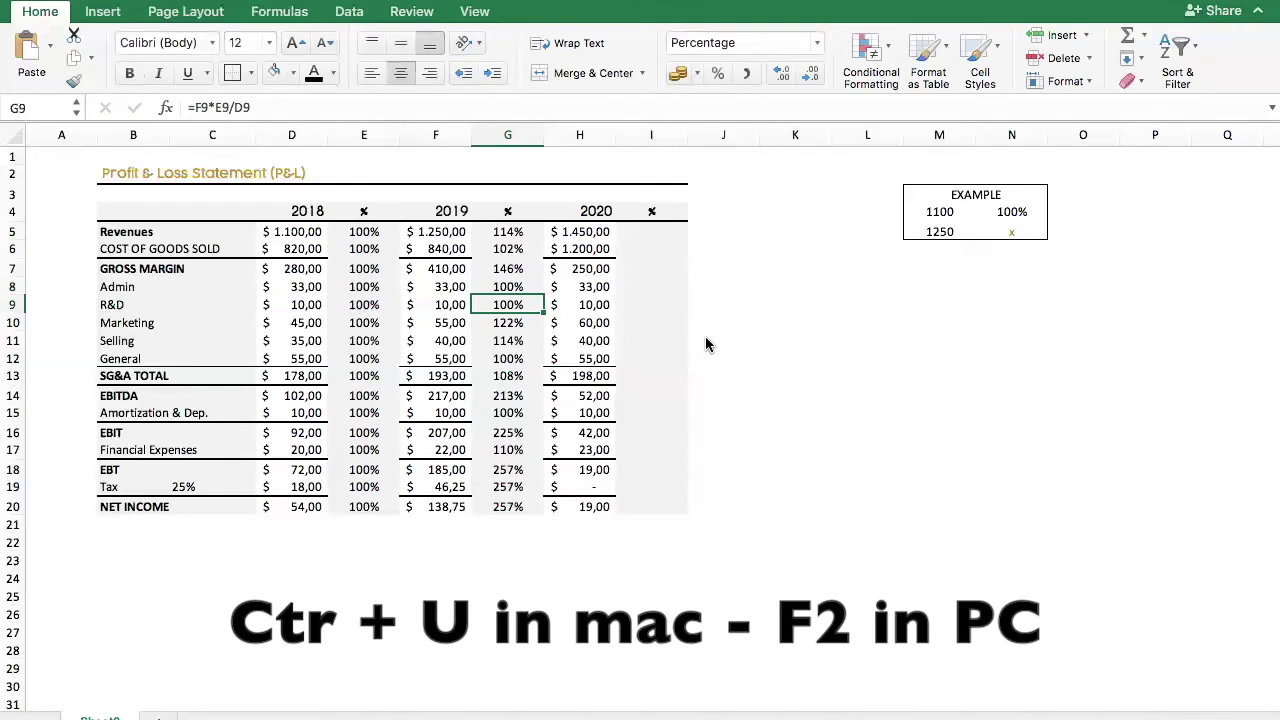
key("ctrl+u")
key("Return")
key("ctrl+u")
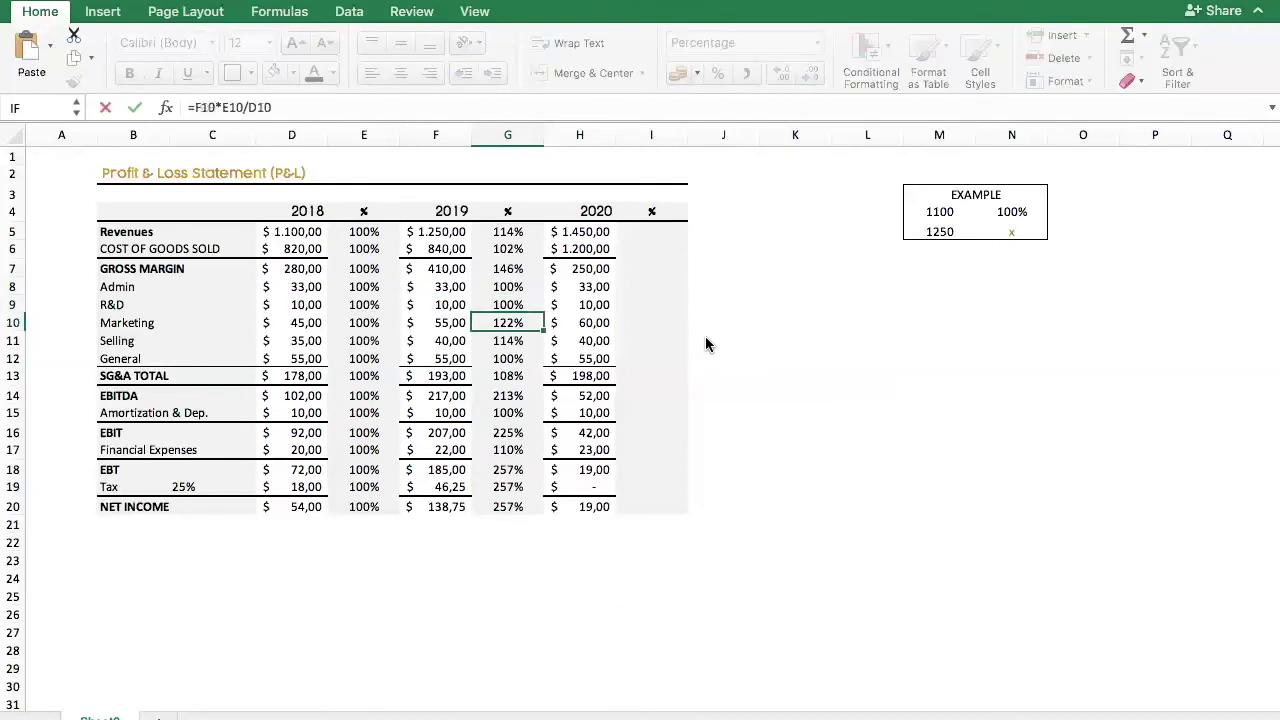
key("Escape")
left_click(510, 450)
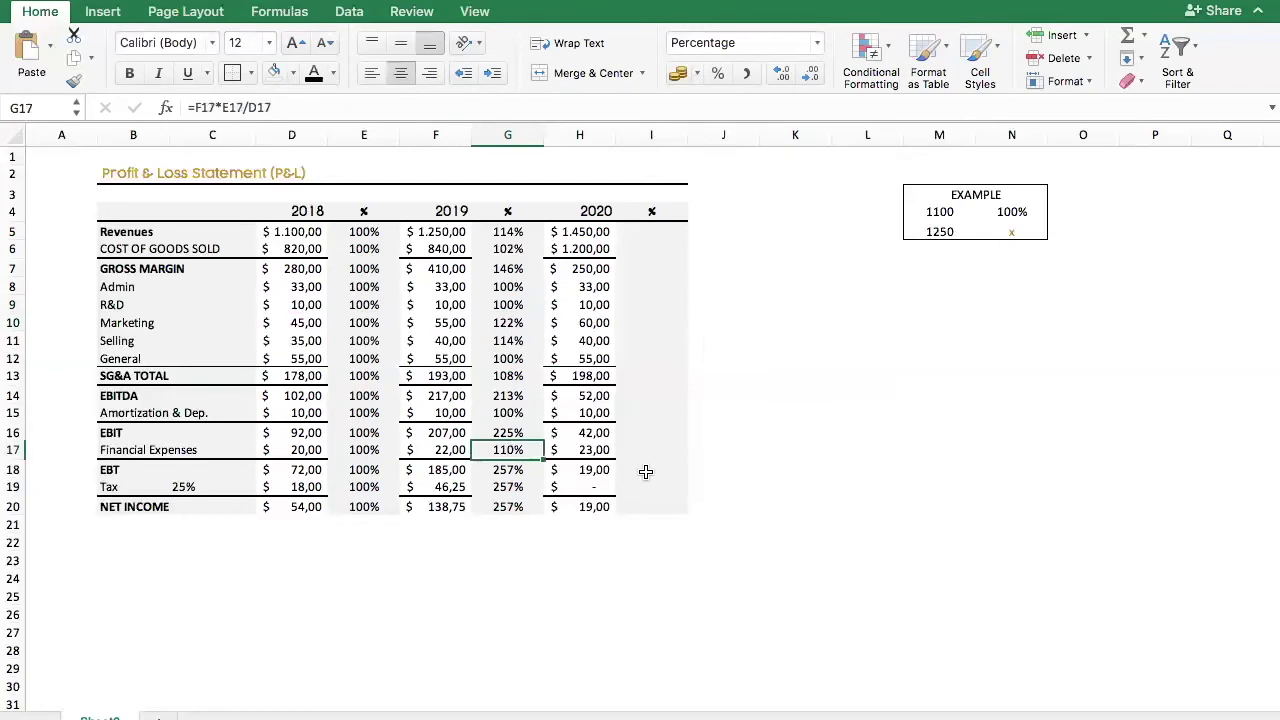
key("ctrl+u")
key("Return")
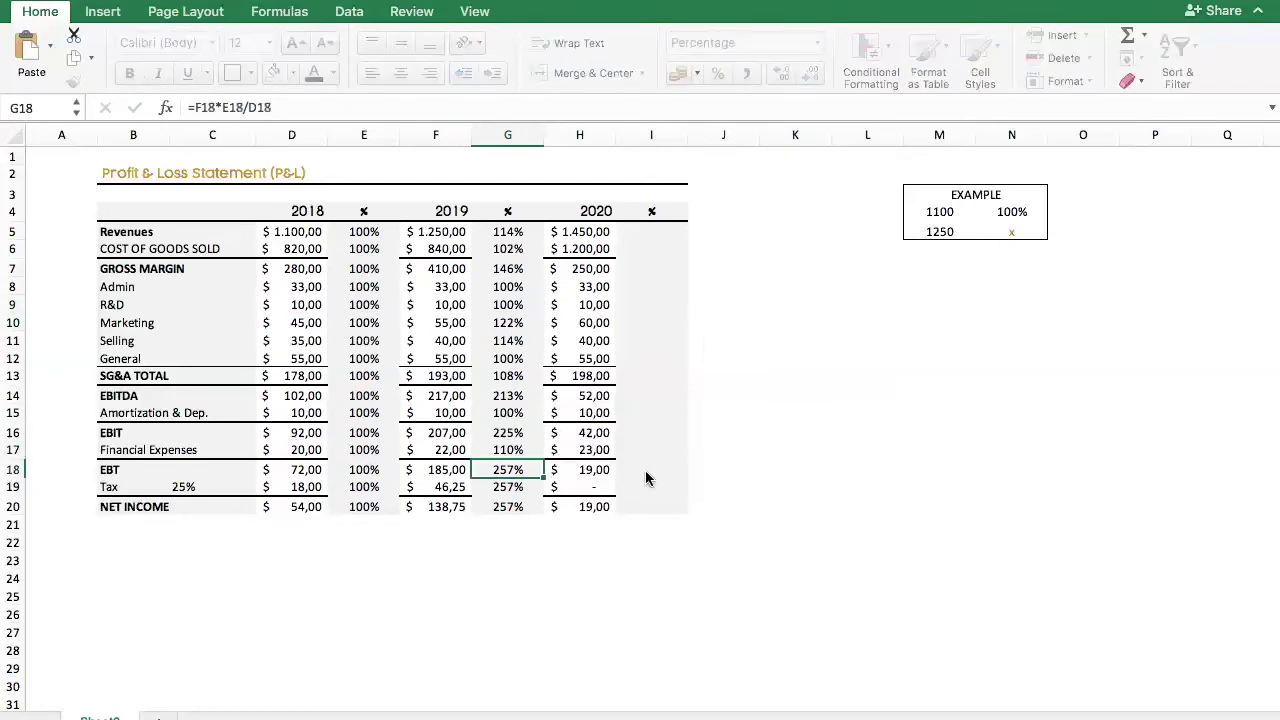
Enter =H5*E5/D5 in I5 for the 2020 Revenues trend, giving 132%.
left_click(655, 232)
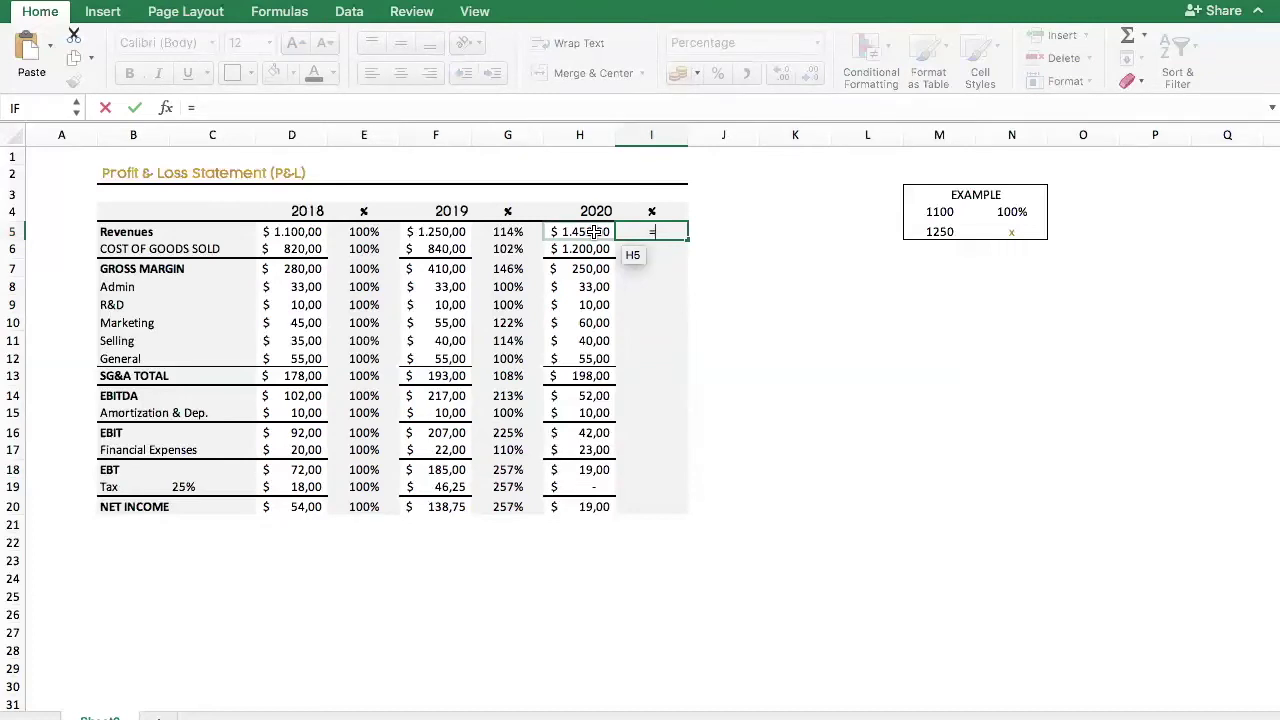
left_click(594, 232)
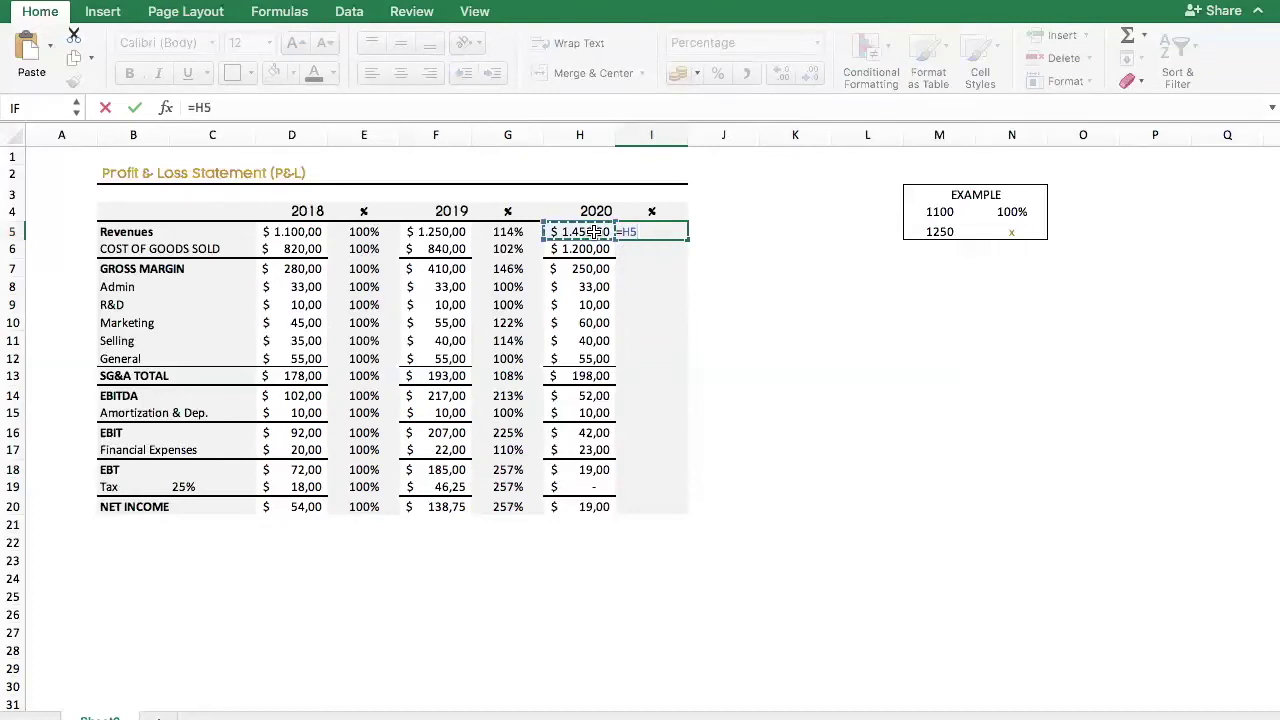
type("*")
left_click(372, 231)
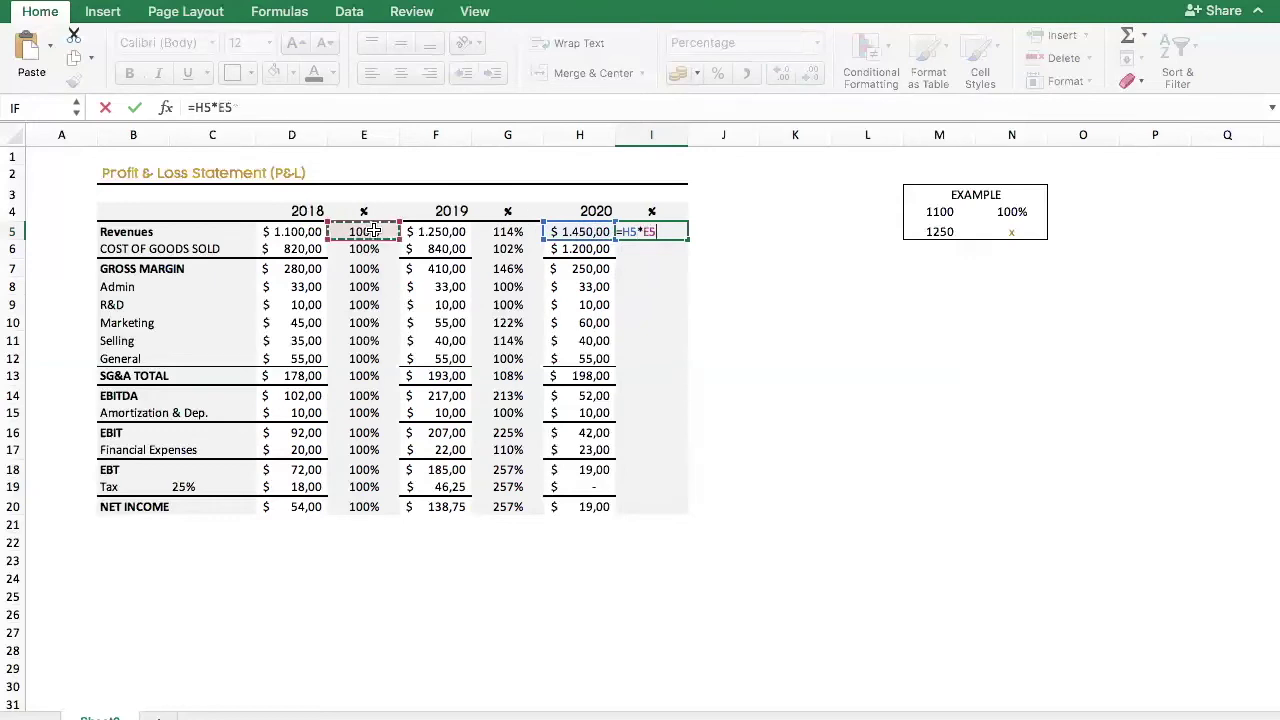
type("/")
left_click(290, 231)
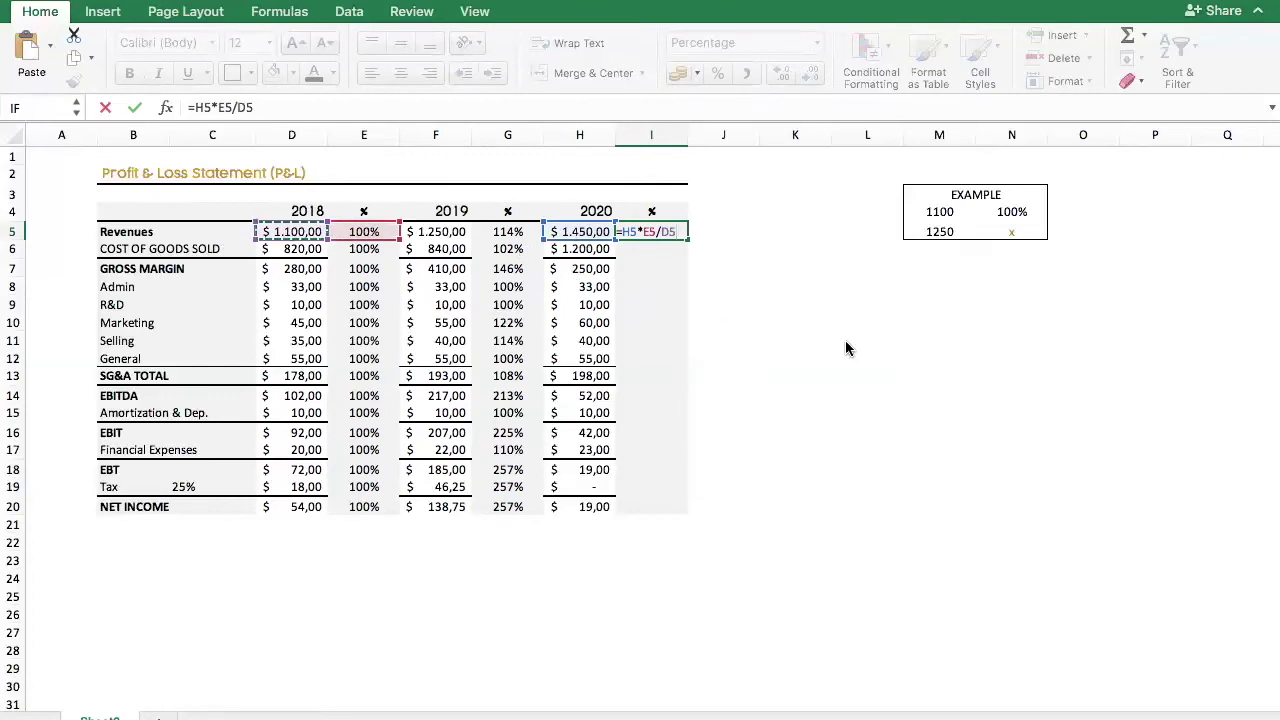
key("Return")
Fill the I5 trend formula down column I to Net Income, ending at 35%.
key("Up")
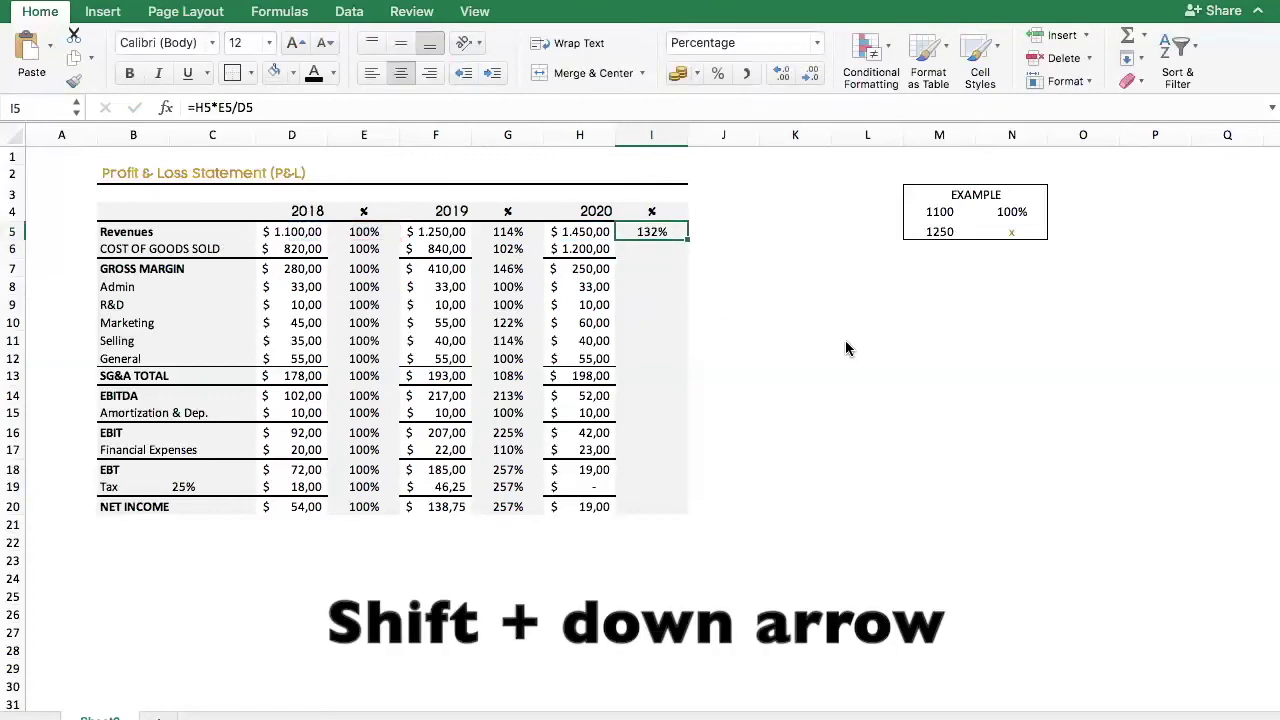
key("shift+Down")
key("shift+Down")
key("shift+Down")
key("shift+Down")
key("shift+Down")
key("shift+Down")
key("shift+Down")
key("shift+Down")
key("shift+Down")
key("shift+Down")
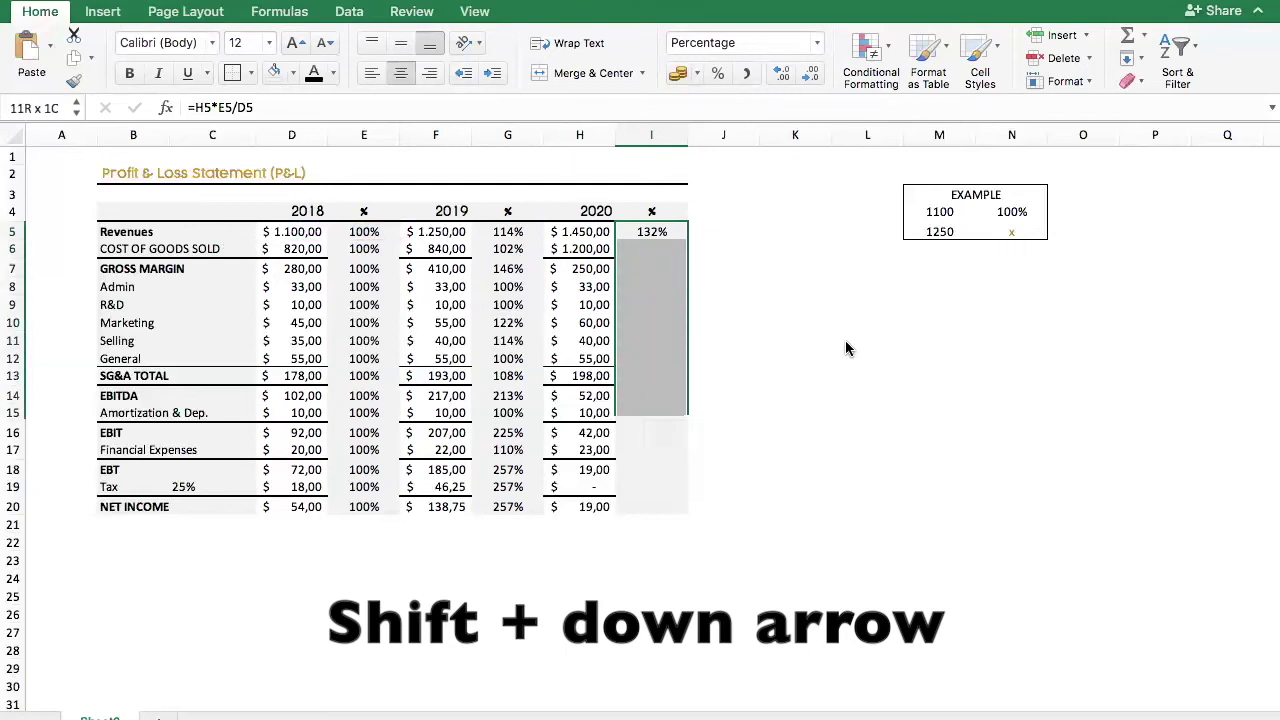
key("shift+Down")
key("shift+Down")
key("shift+Down")
key("shift+Down")
key("shift+Down")
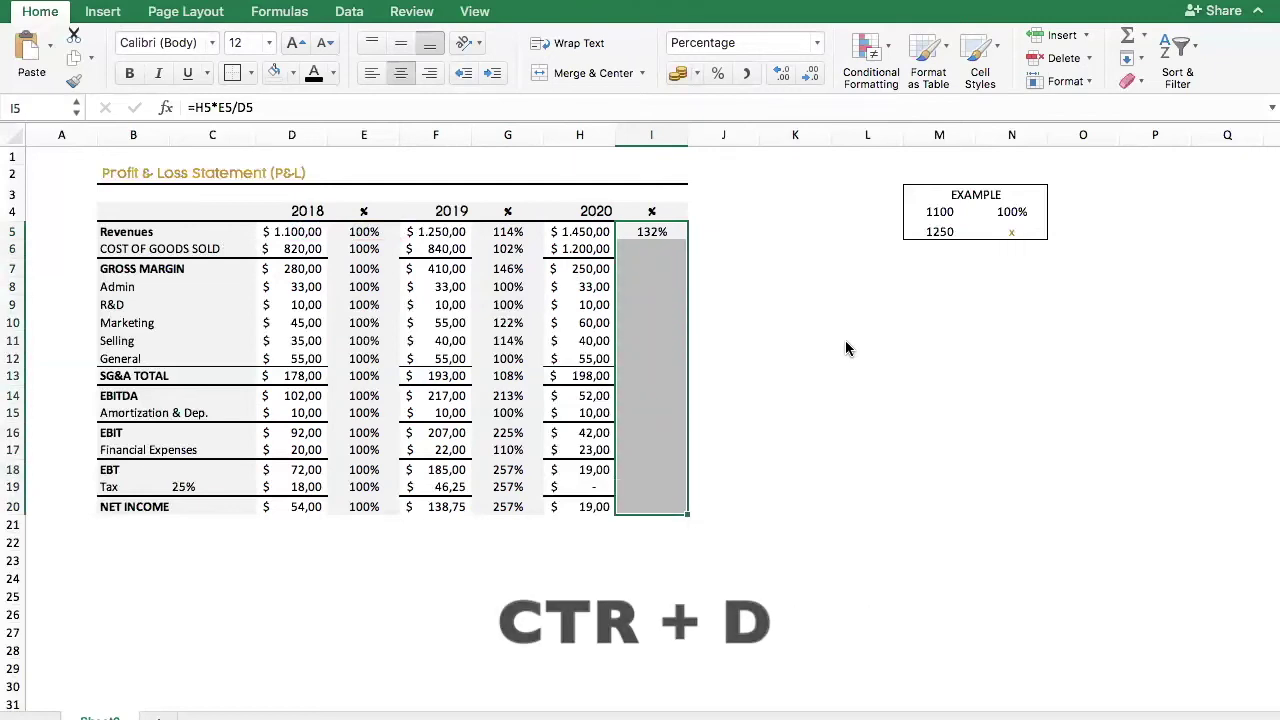
key("ctrl+d")
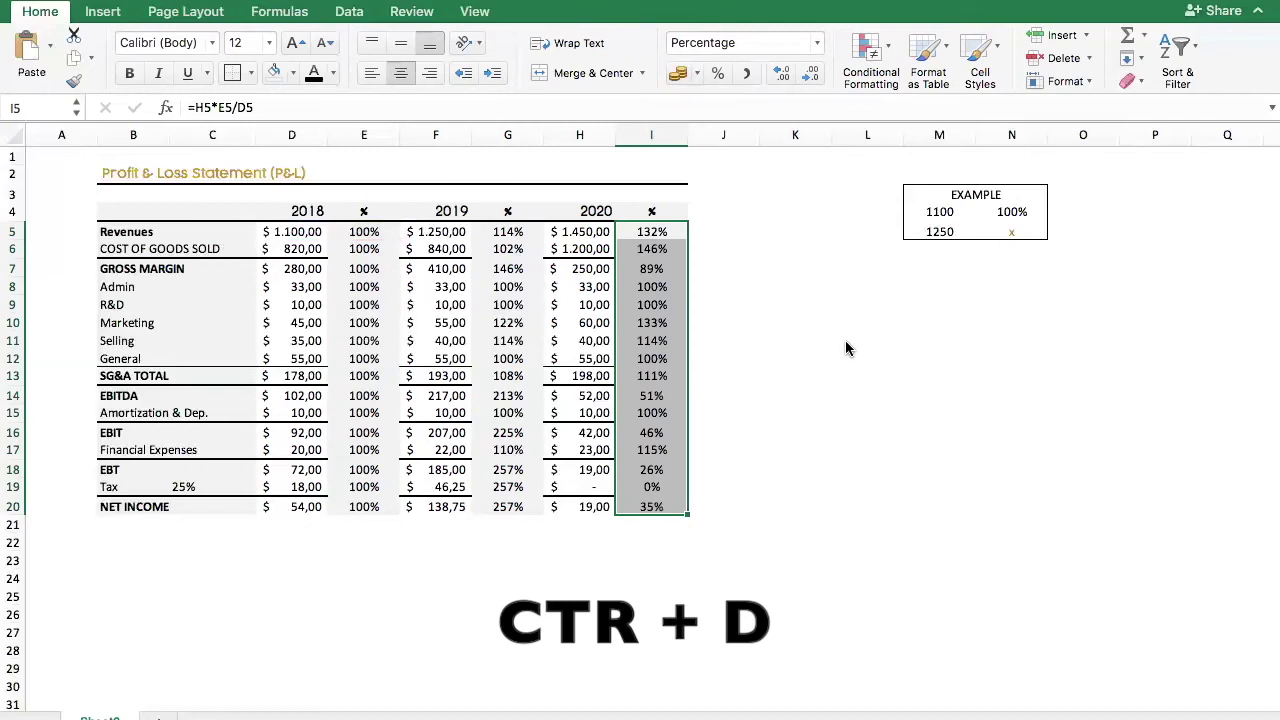
left_click(820, 399)
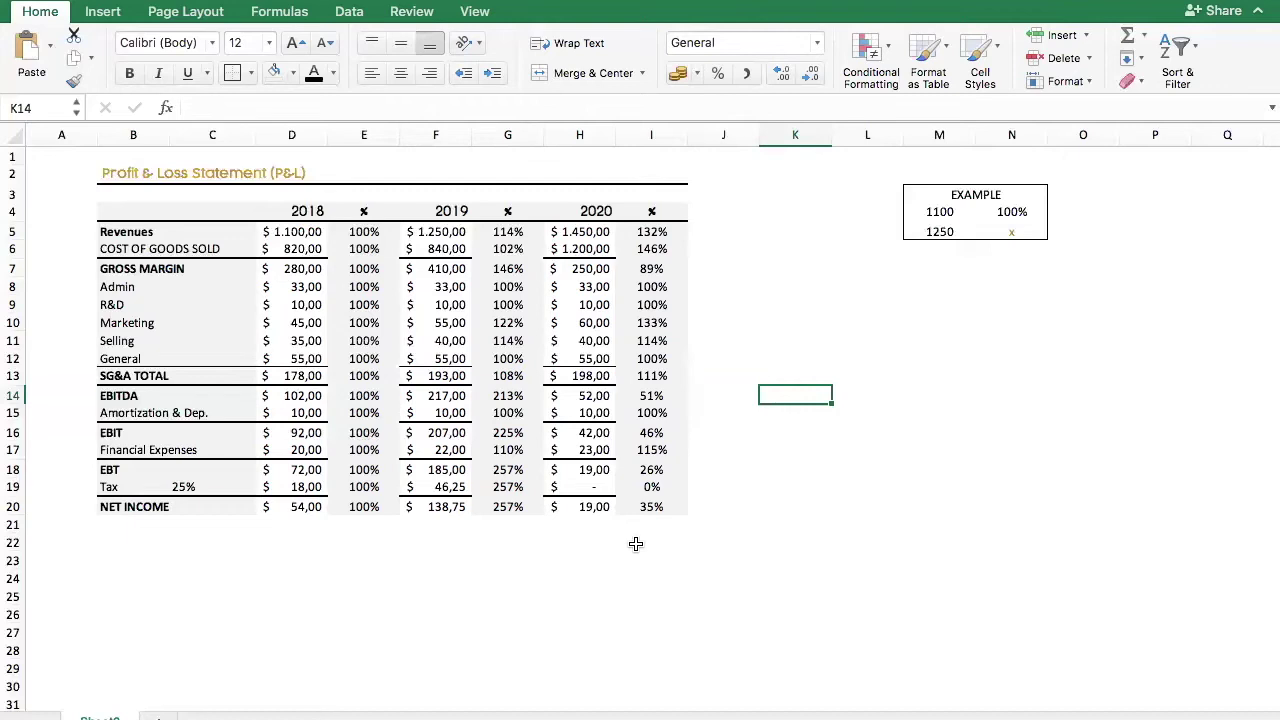
Copy D6's formatting to E6 and give row 6 a top and thick bottom border.
left_click(300, 250)
left_click(73, 80)
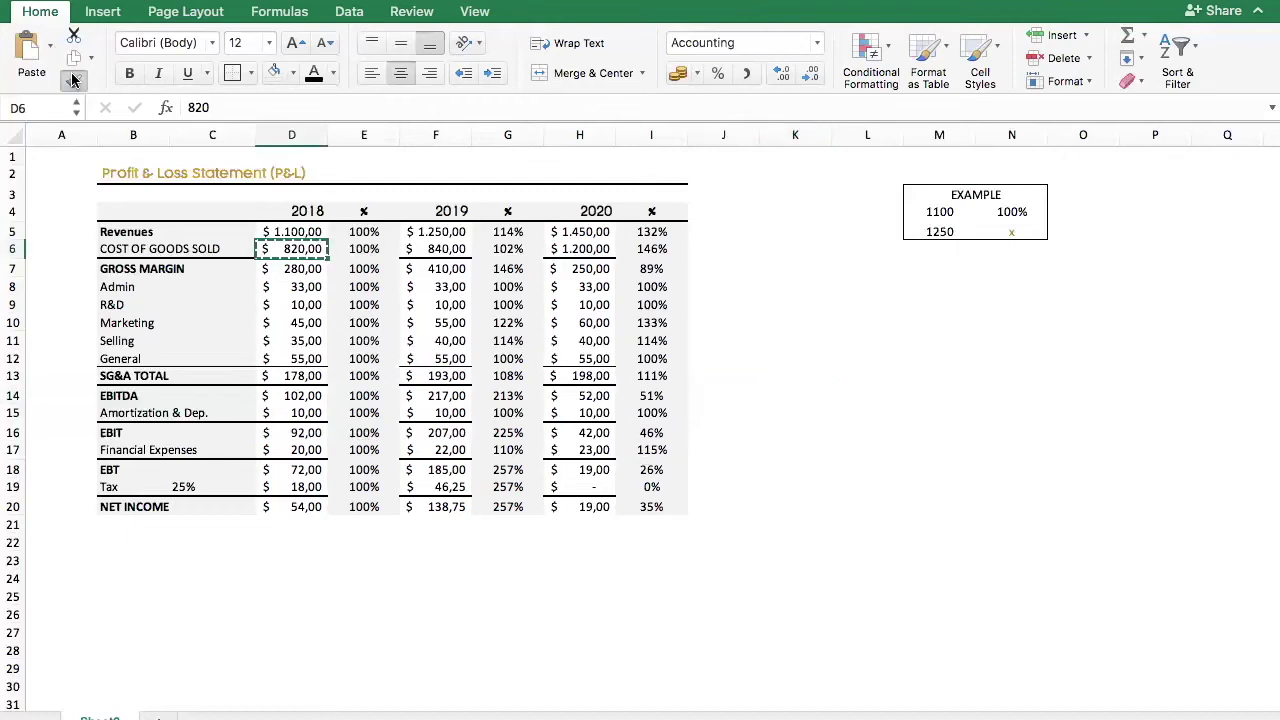
left_click(363, 249)
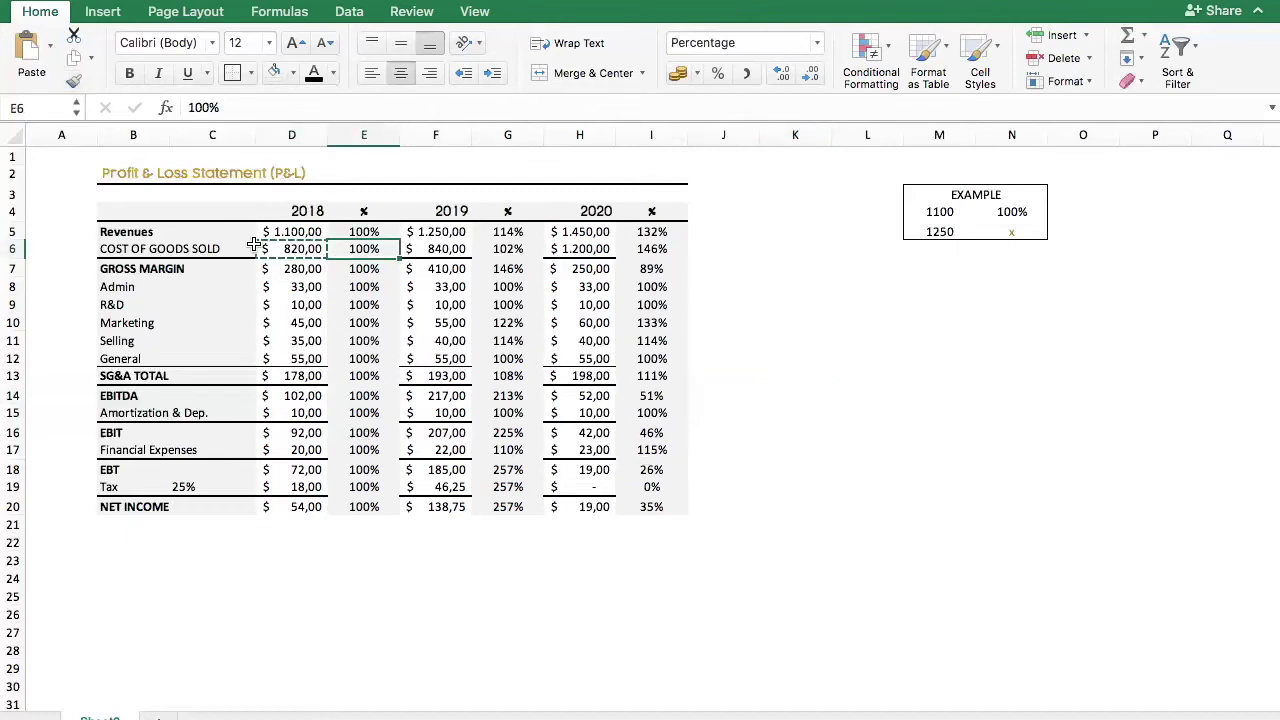
left_click_drag(200, 250, 651, 250)
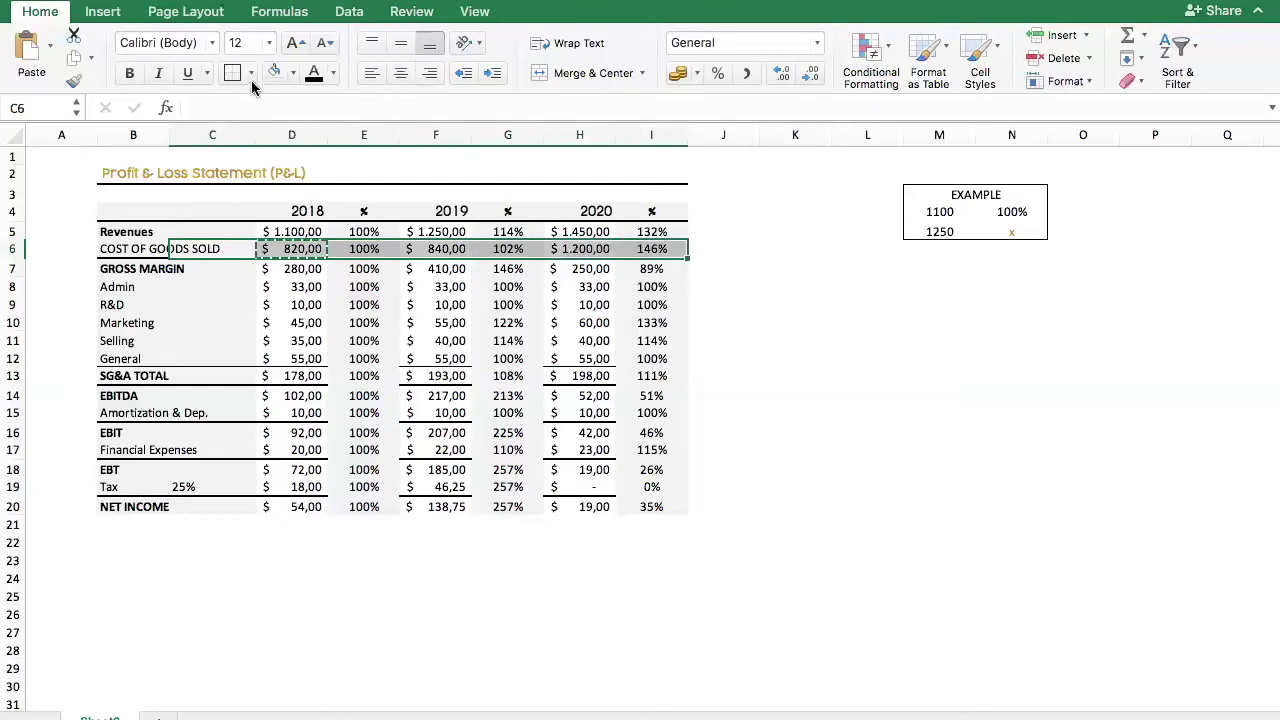
left_click(251, 76)
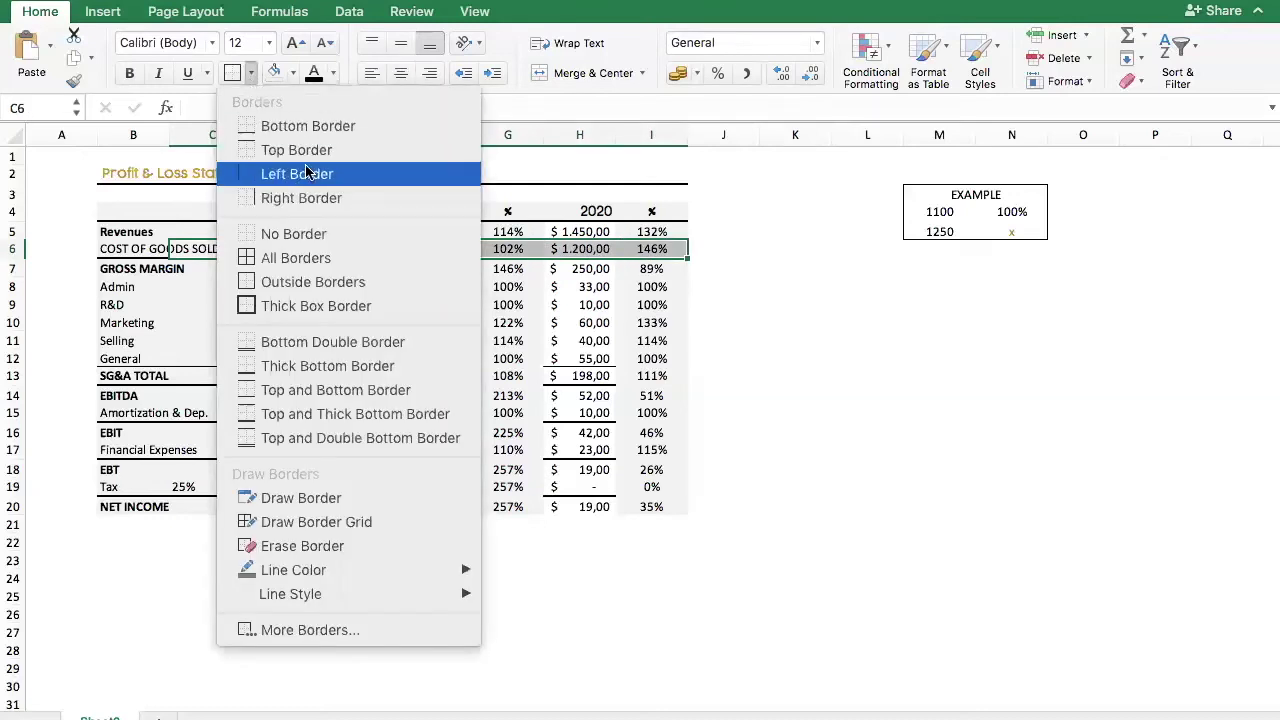
left_click(330, 414)
Apply the top and thick bottom border to the SG&A Total, Financial Expenses and Tax rows.
left_click_drag(303, 375, 675, 378)
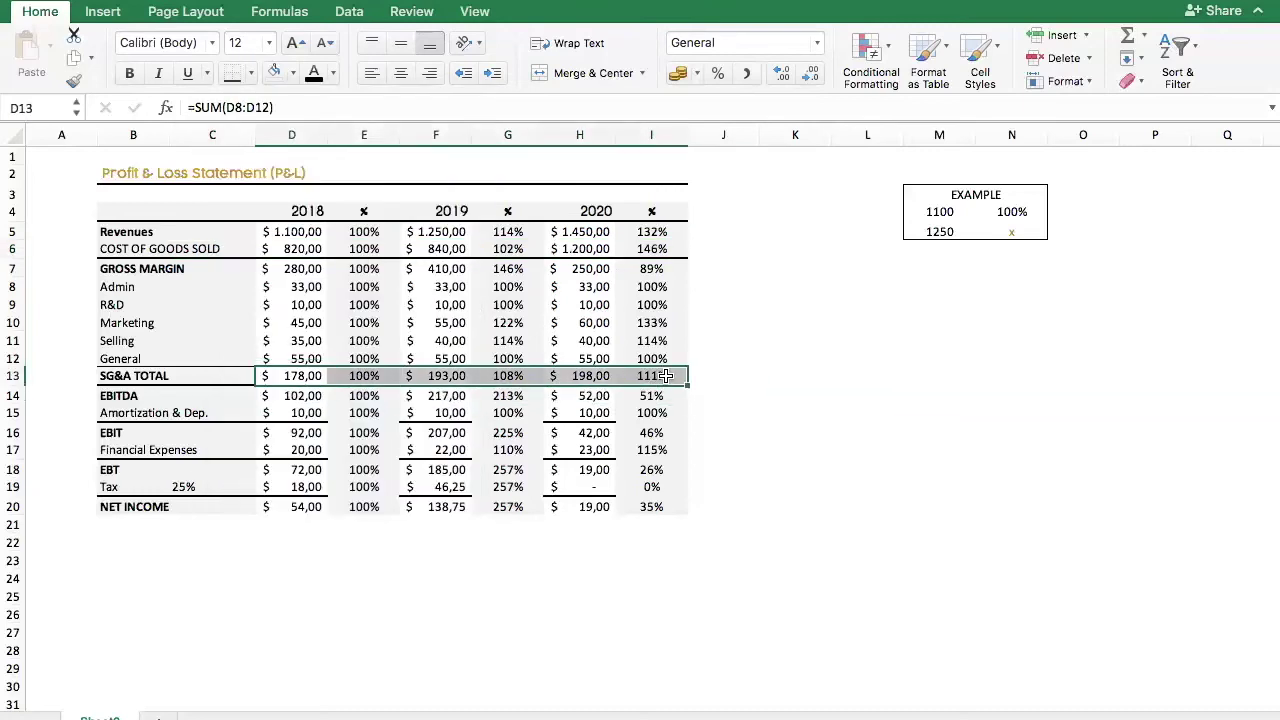
left_click(231, 73)
left_click_drag(291, 412, 651, 412)
left_click_drag(306, 449, 655, 449)
left_click(238, 78)
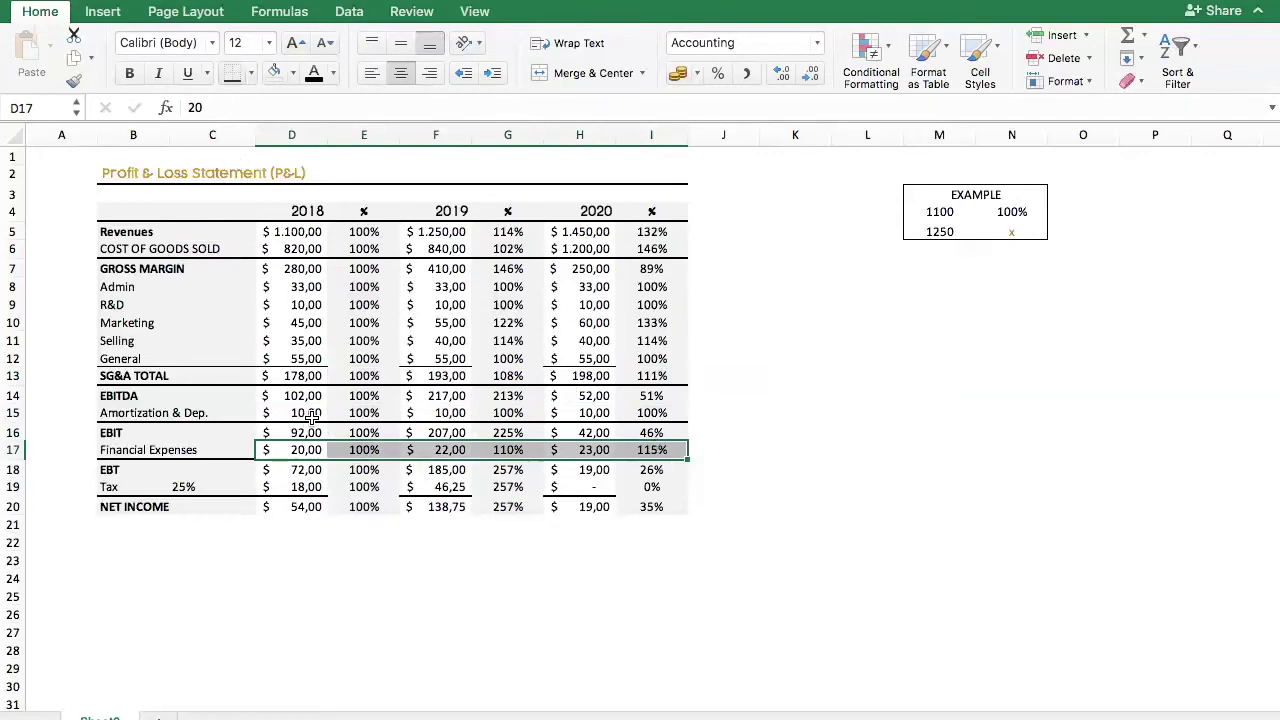
left_click_drag(296, 486, 651, 486)
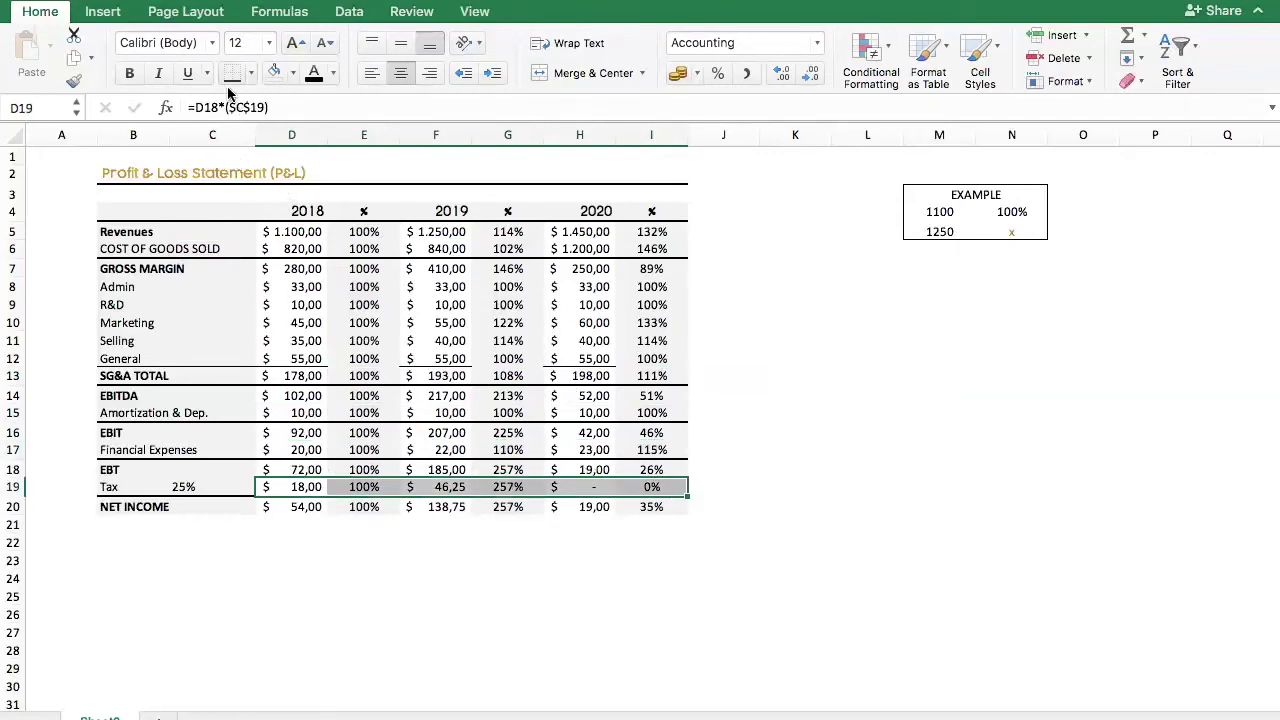
left_click(748, 318)
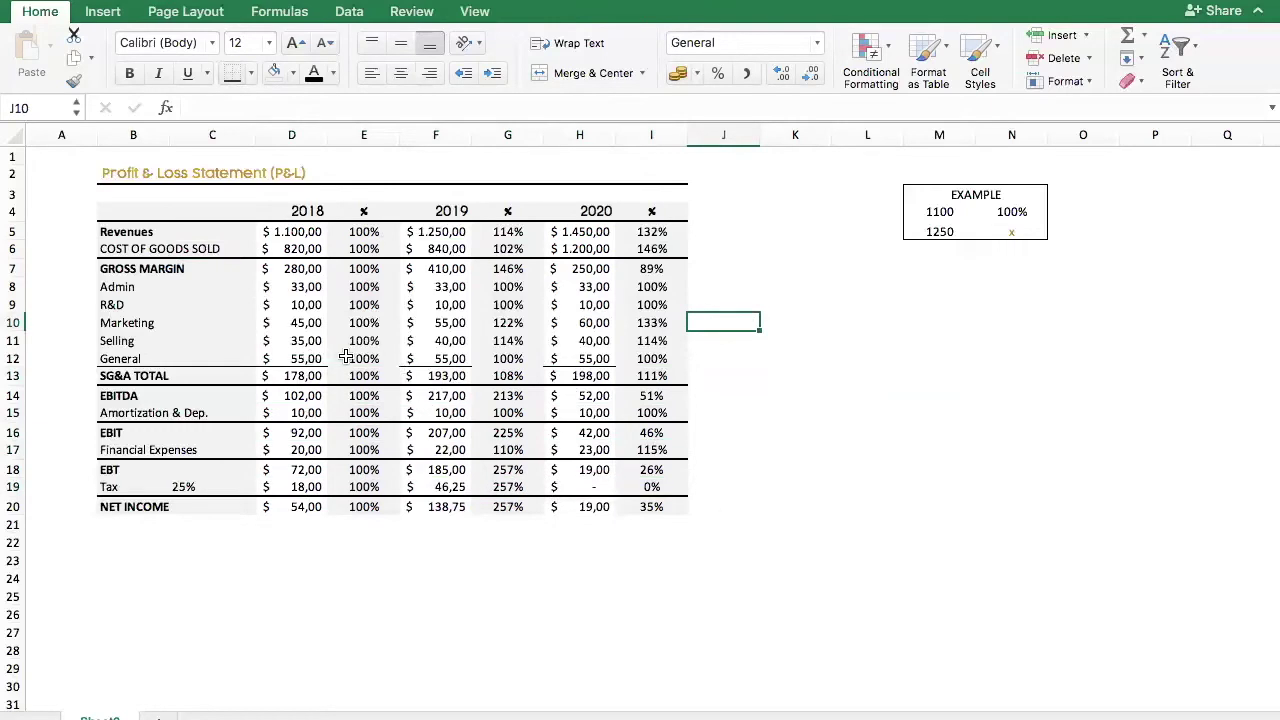
Add a bottom border under the General row's 2018 percentage and check 2019 and 2020.
left_click(392, 357)
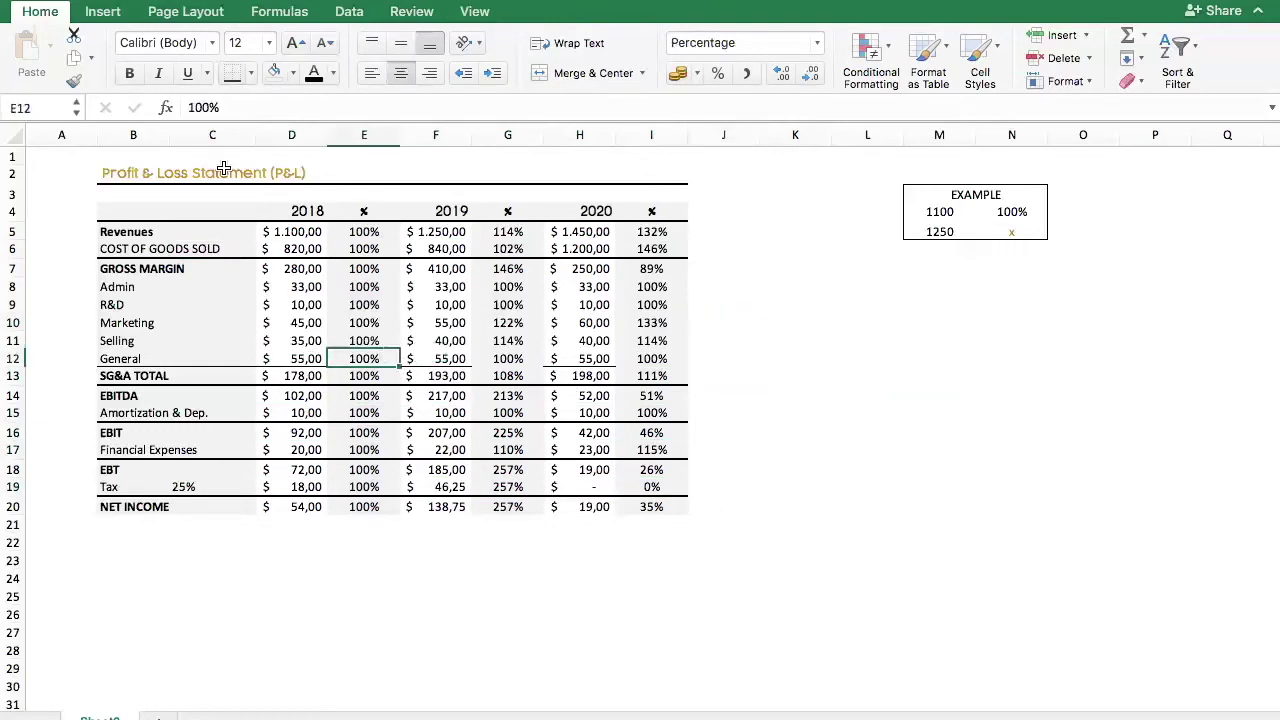
left_click(249, 75)
left_click(288, 128)
left_click(526, 360)
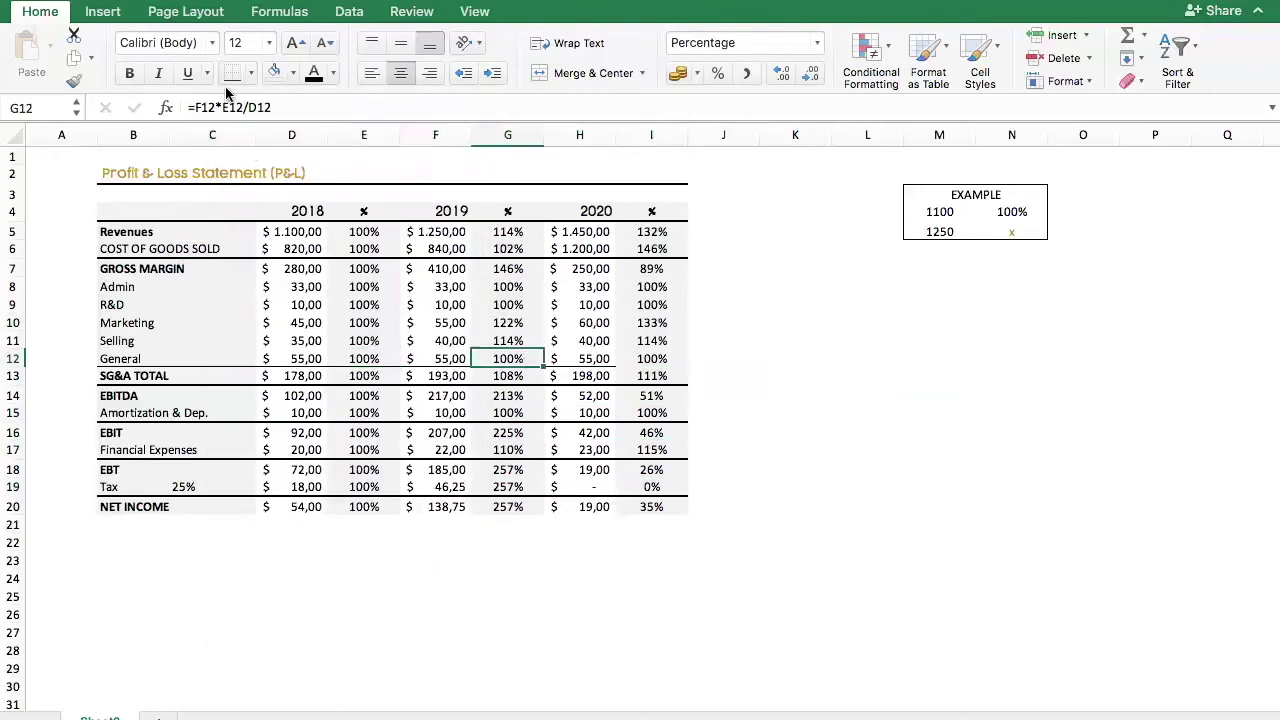
left_click(640, 357)
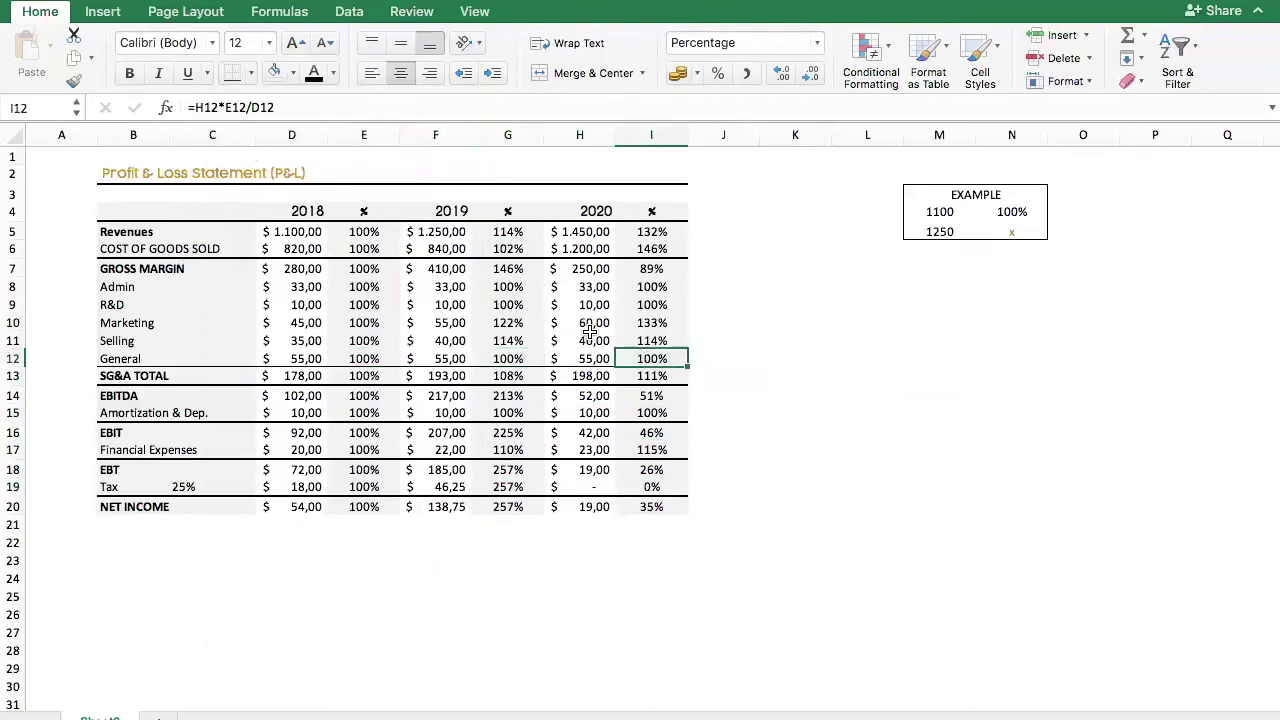
left_click(743, 298)
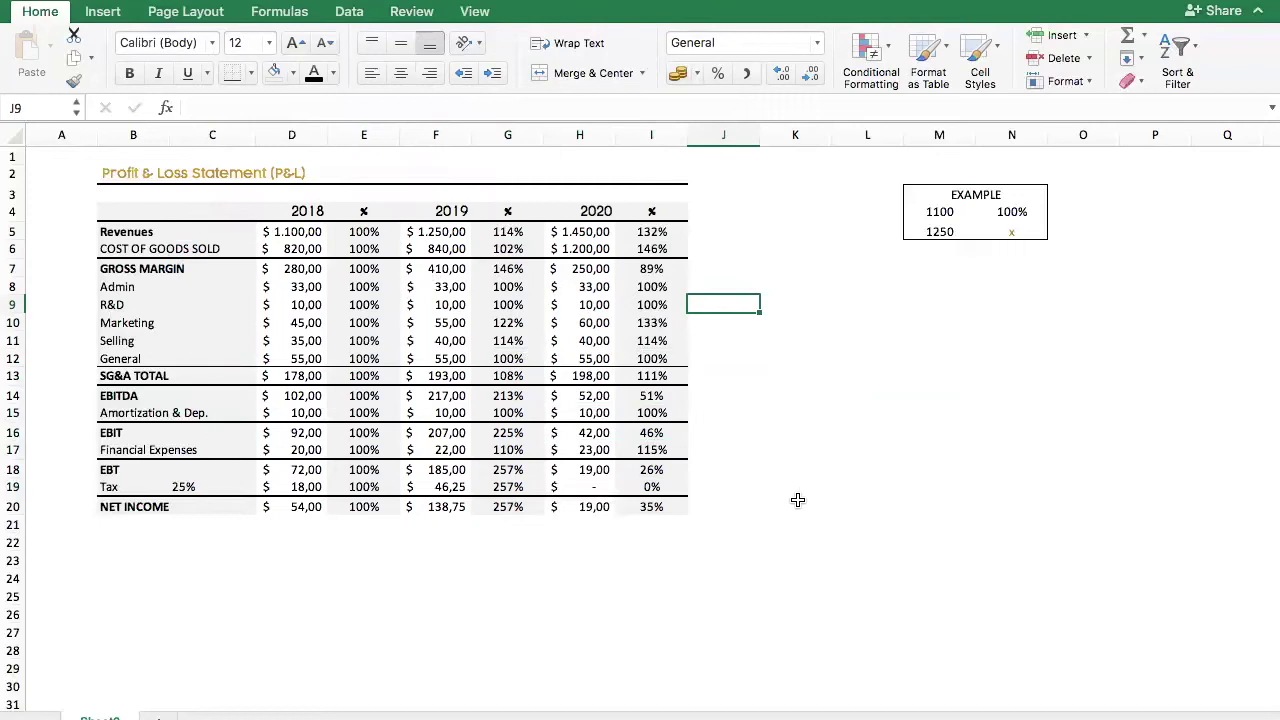
Hide the 2018, 2019 and 2020 dollar columns D, F and H.
left_click(300, 135)
left_click(436, 135, "super")
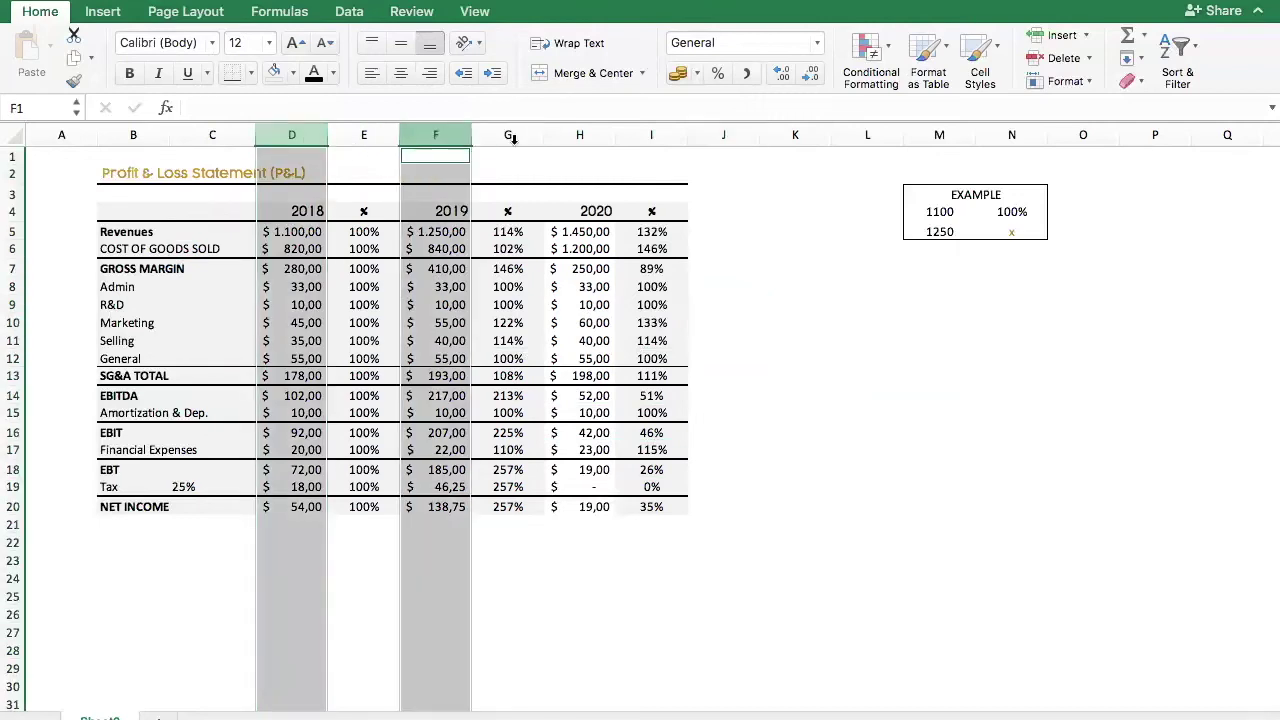
left_click(582, 136, "super")
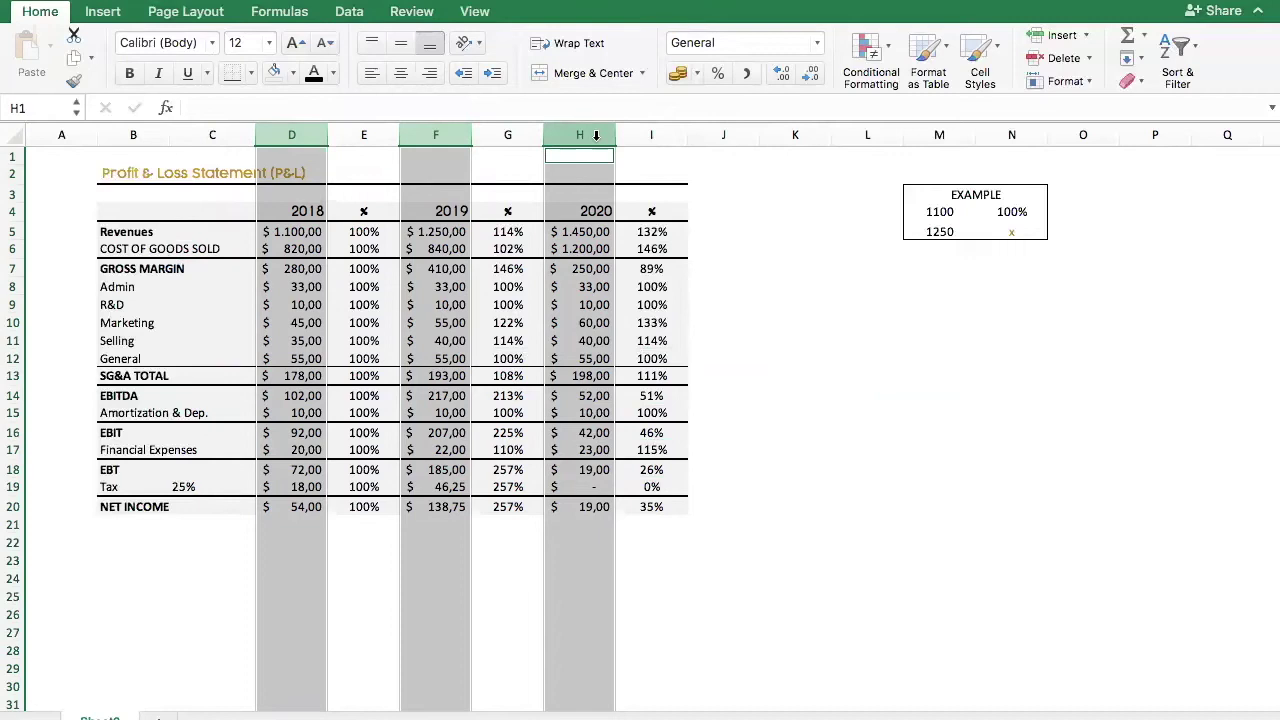
right_click(596, 142)
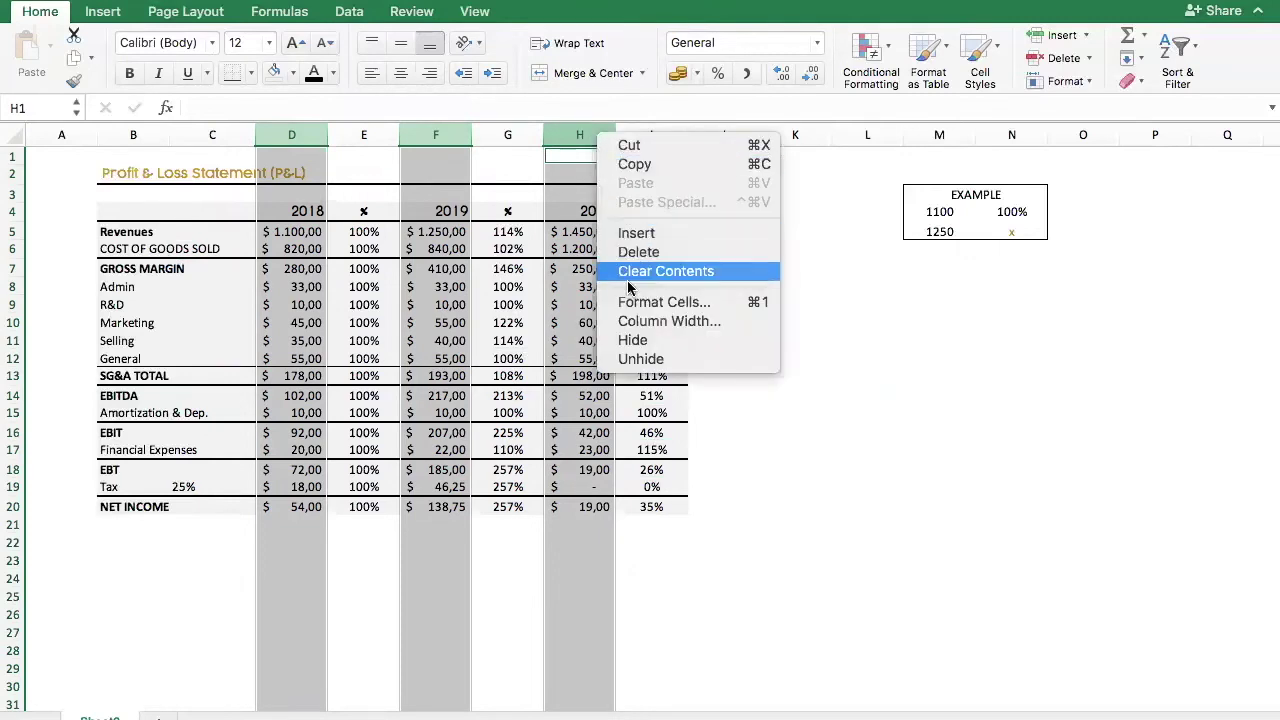
left_click(636, 341)
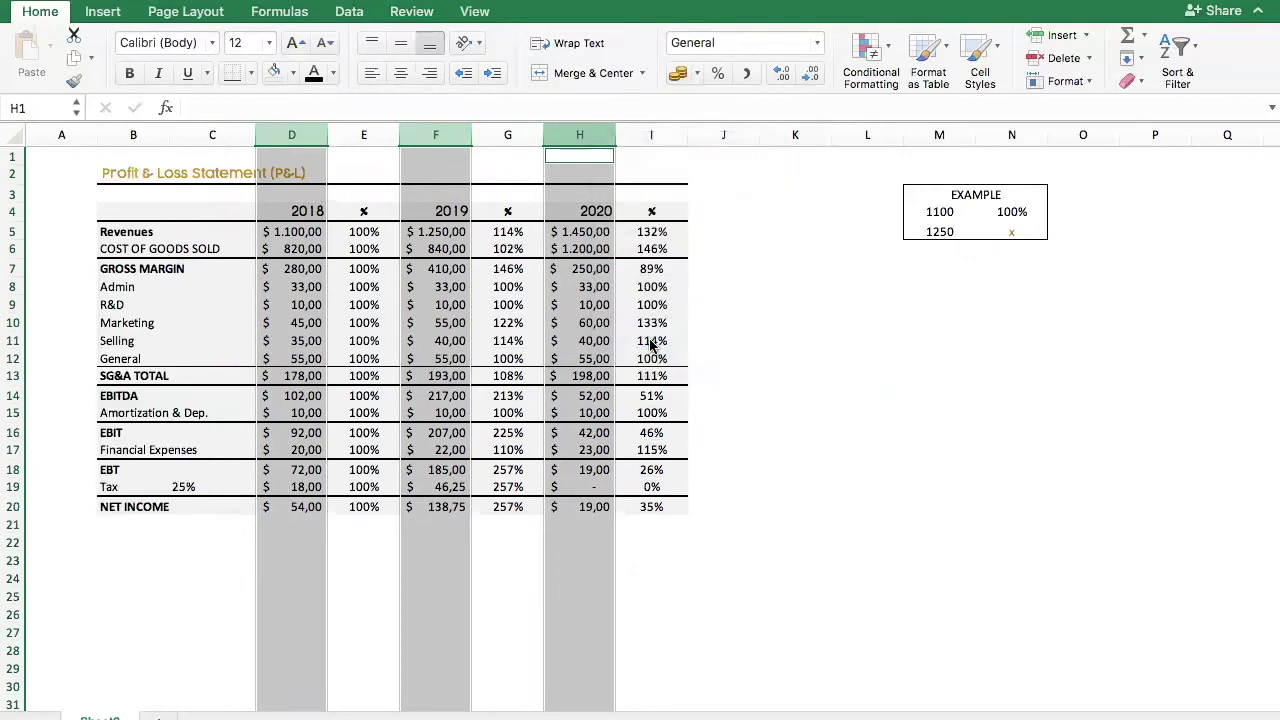
left_click(587, 418)
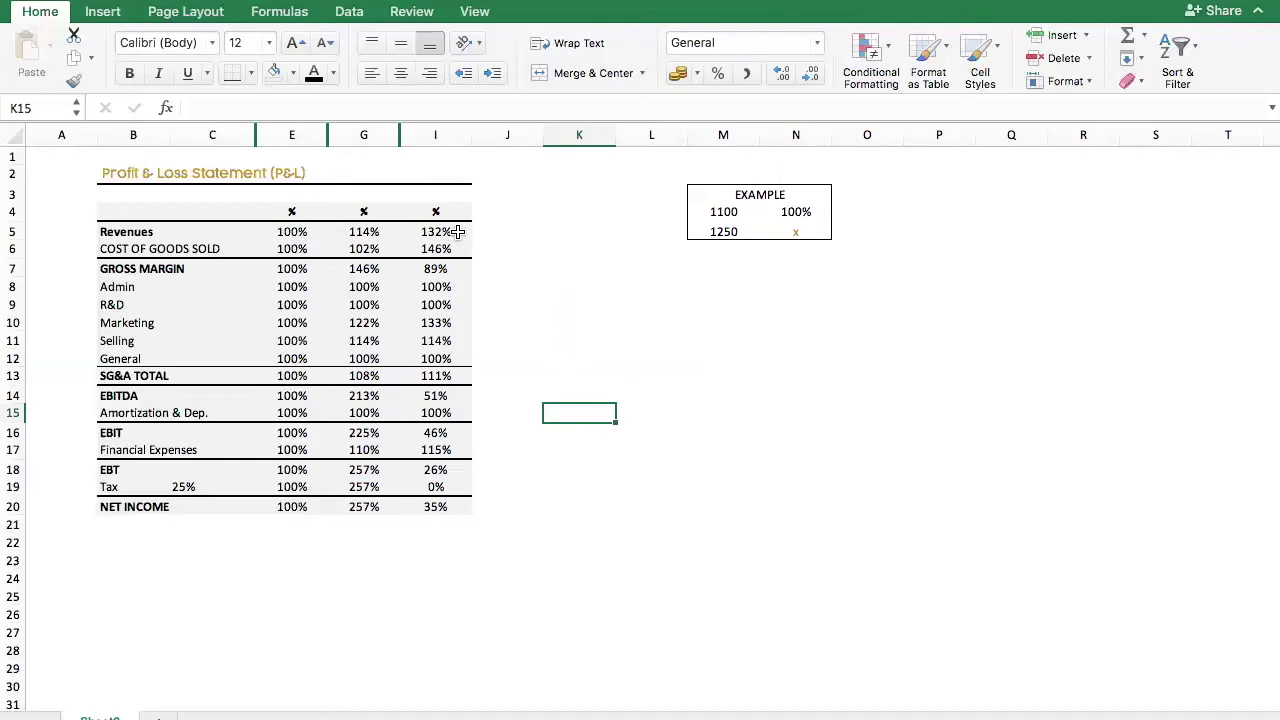
Enter 'ok' beside Revenues in J5 and '!' beside Cost of Goods Sold in J6.
left_click(492, 233)
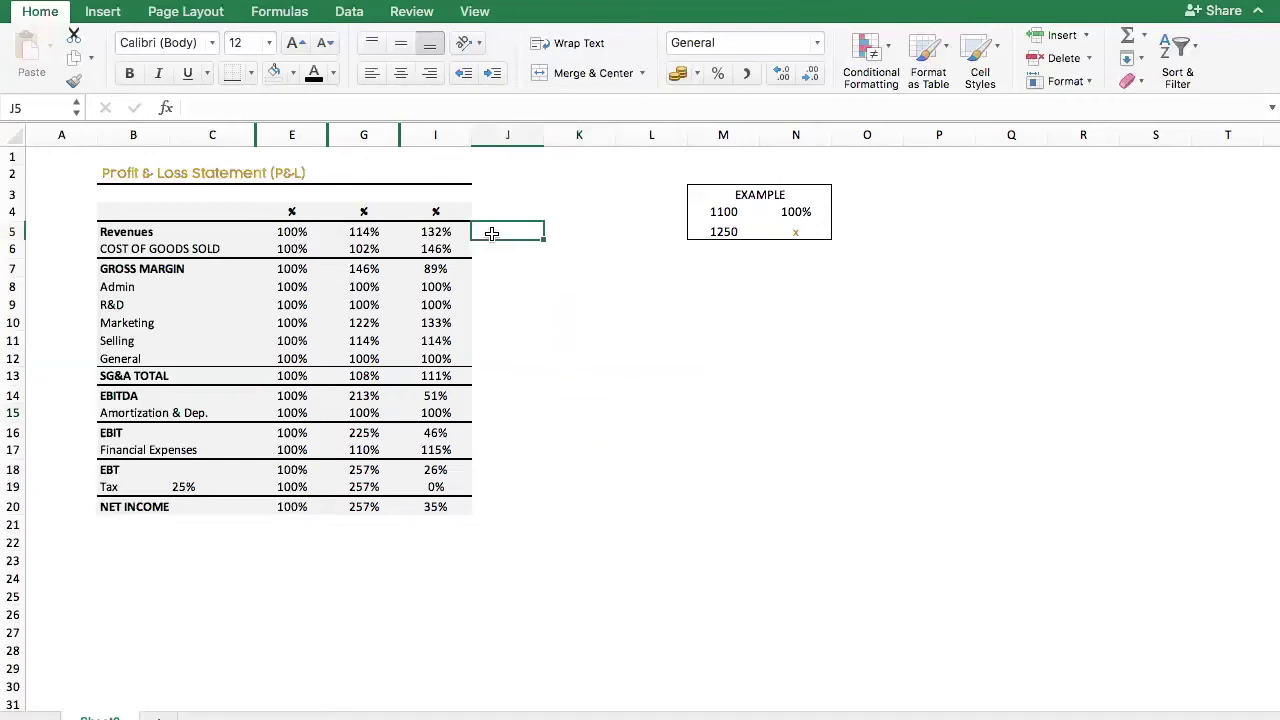
type("ok")
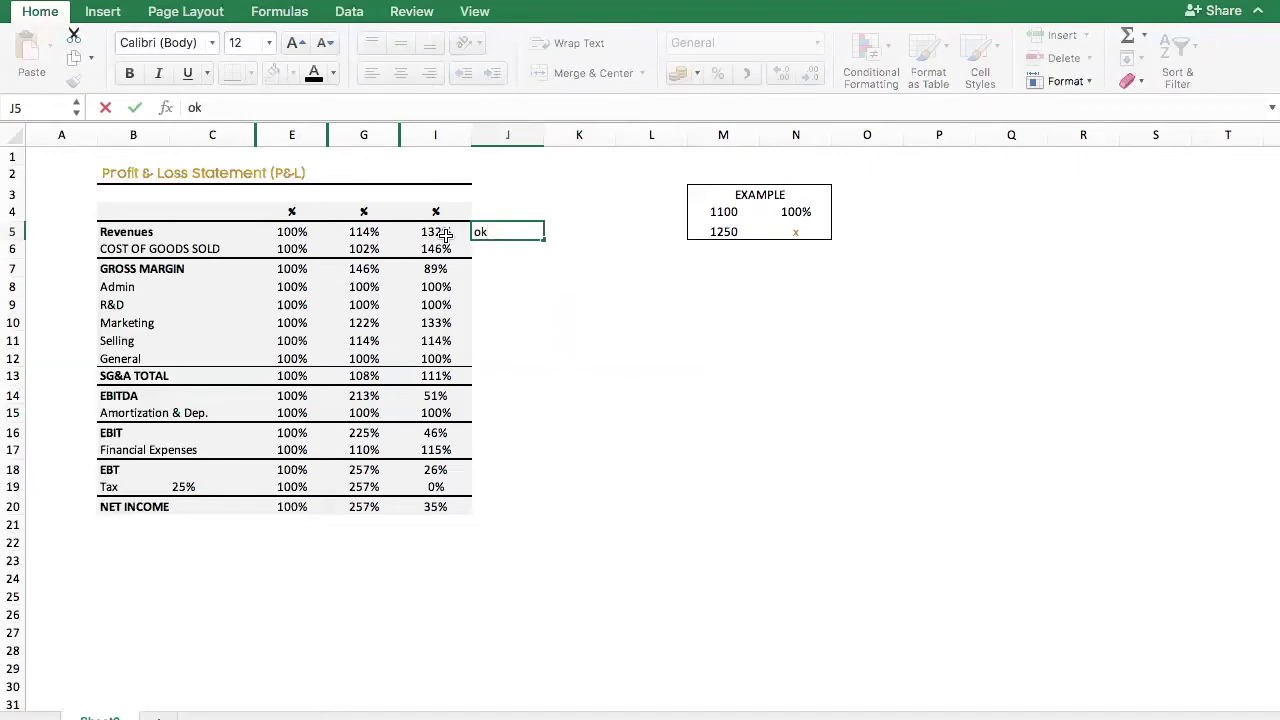
key("Down")
key("Down")
key("Down")
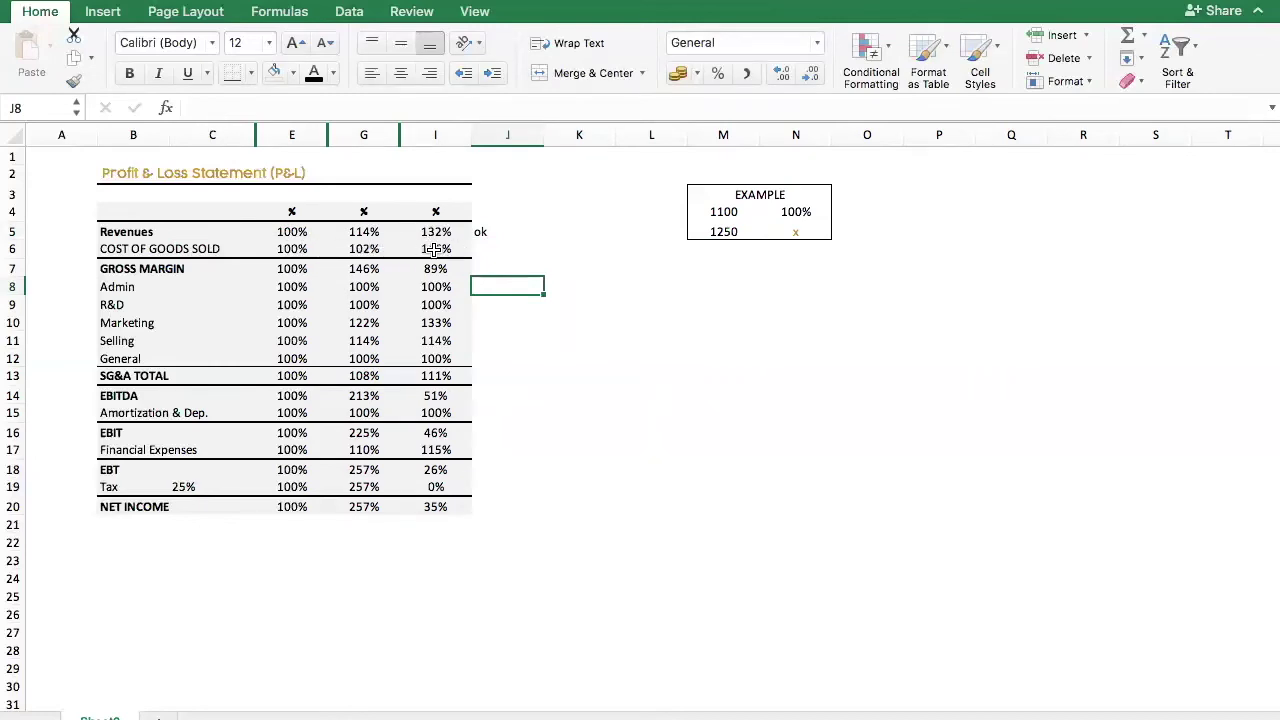
left_click(497, 249)
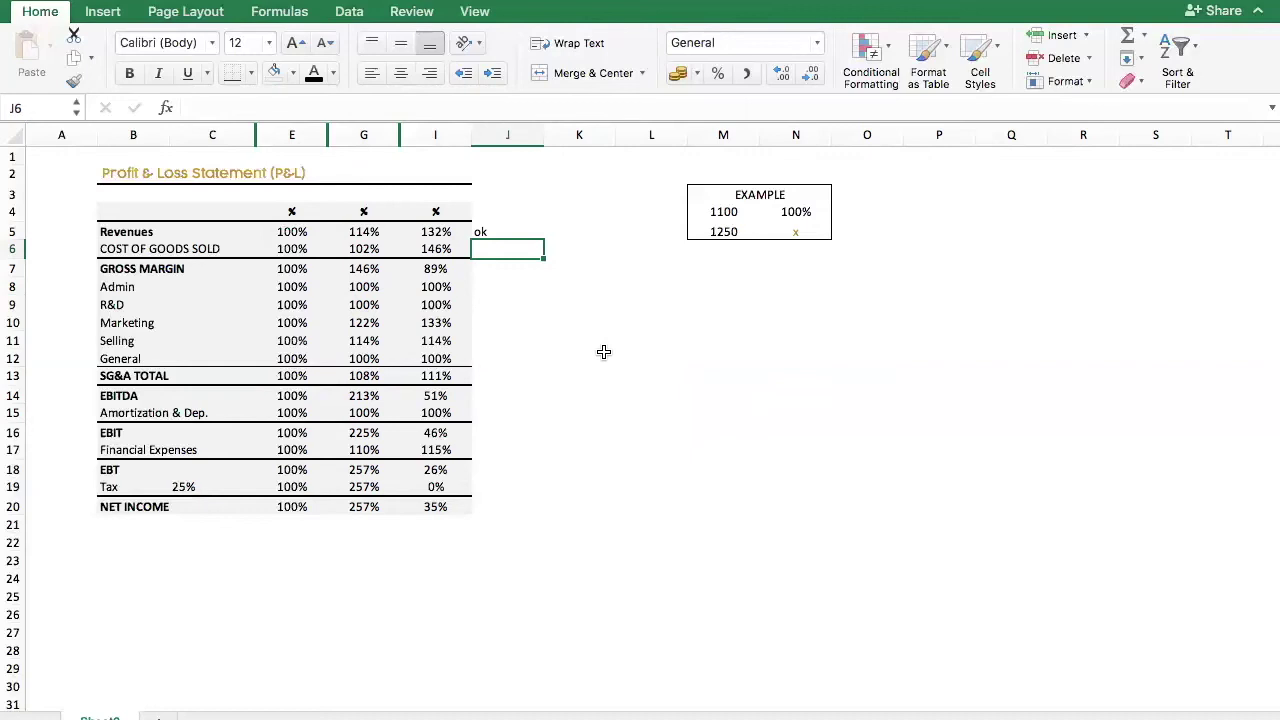
type("!")
left_click(524, 320)
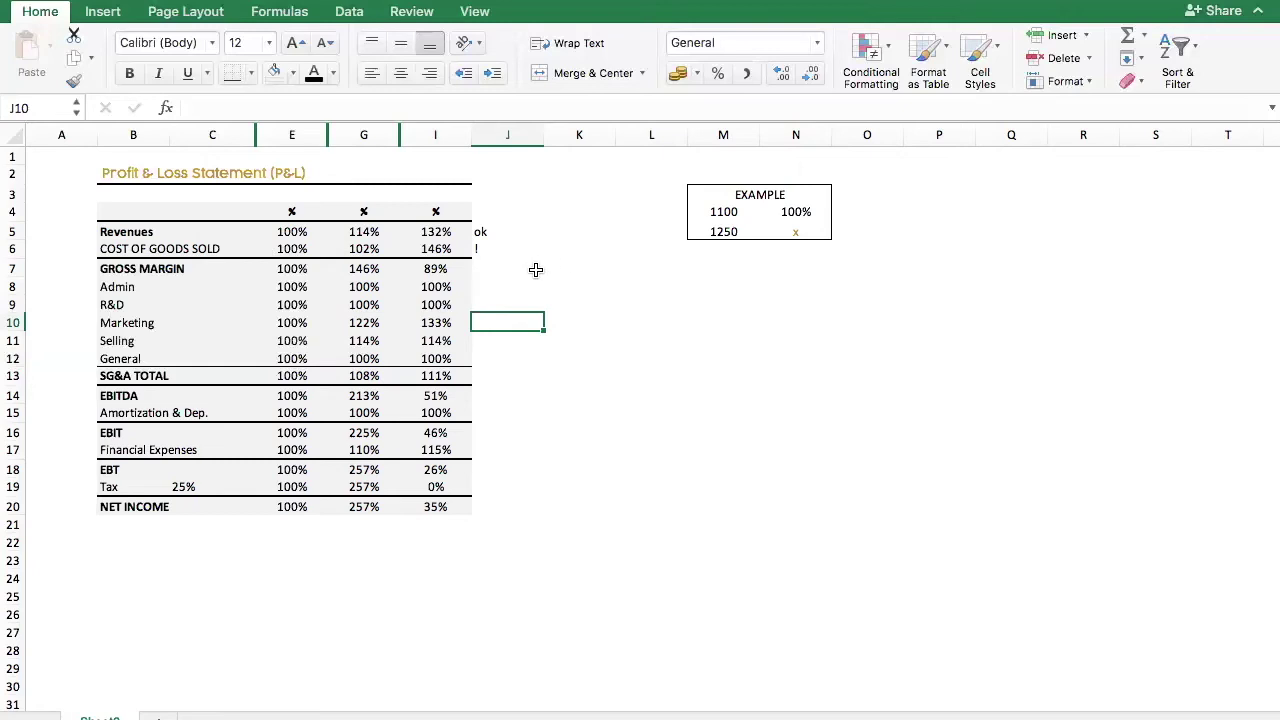
Confirm Gross Margin's '!' note and enter 'ok' for Admin and R&D.
left_click(486, 267)
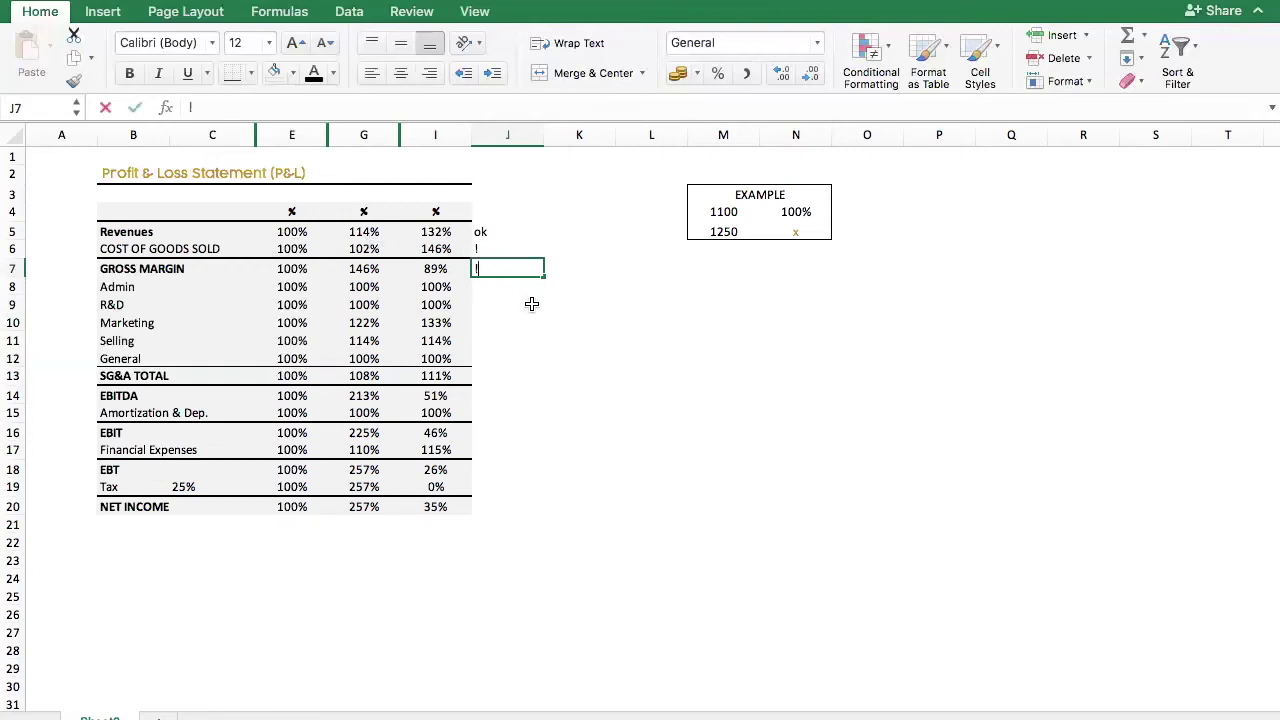
key("Return")
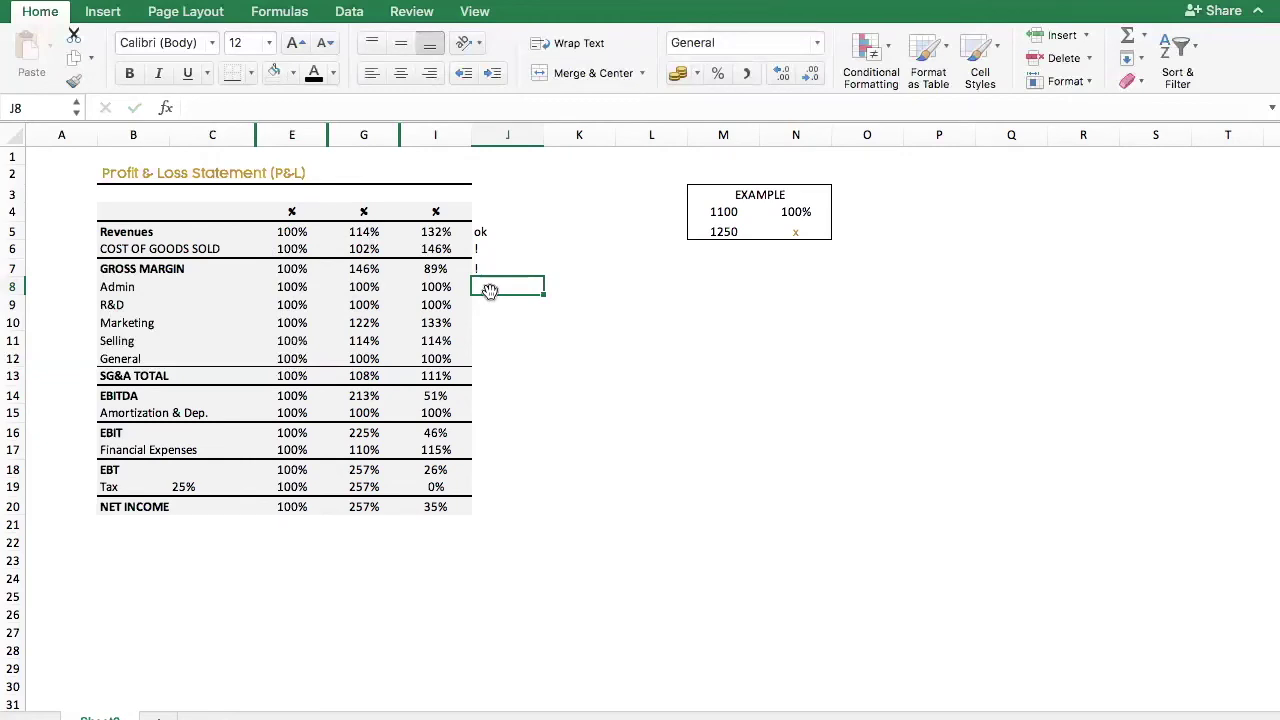
type("ok")
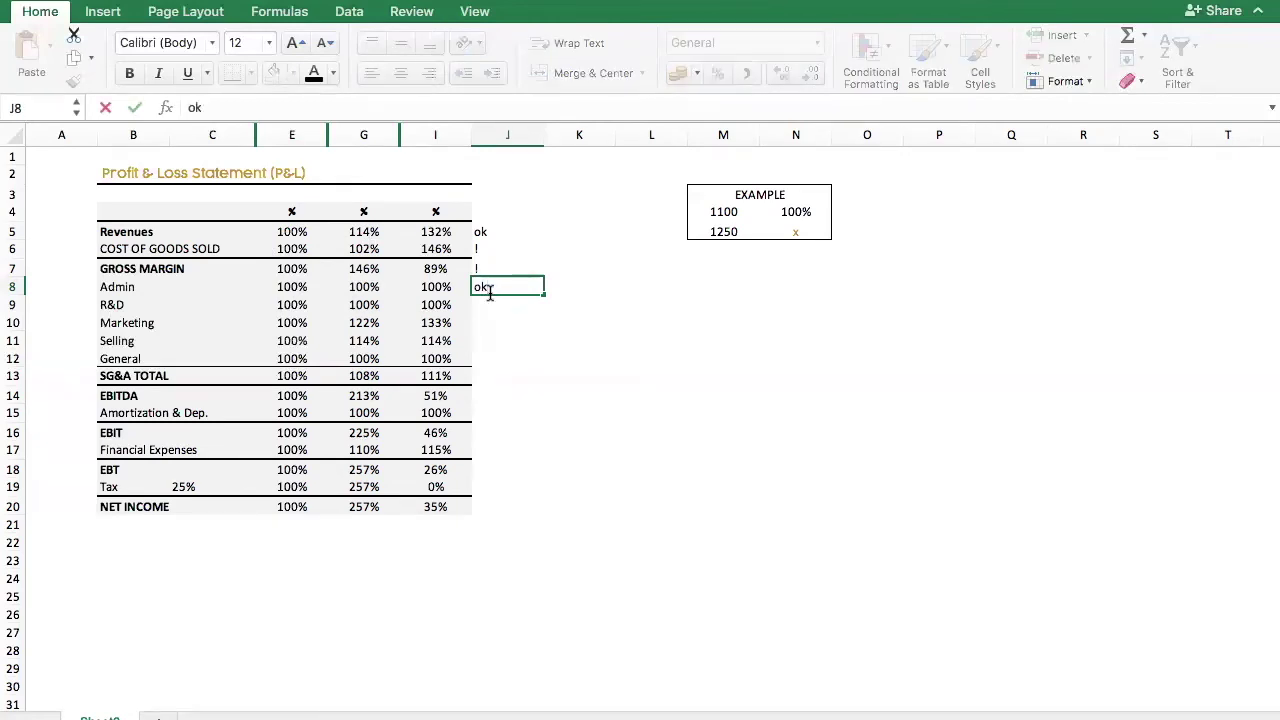
key("Return")
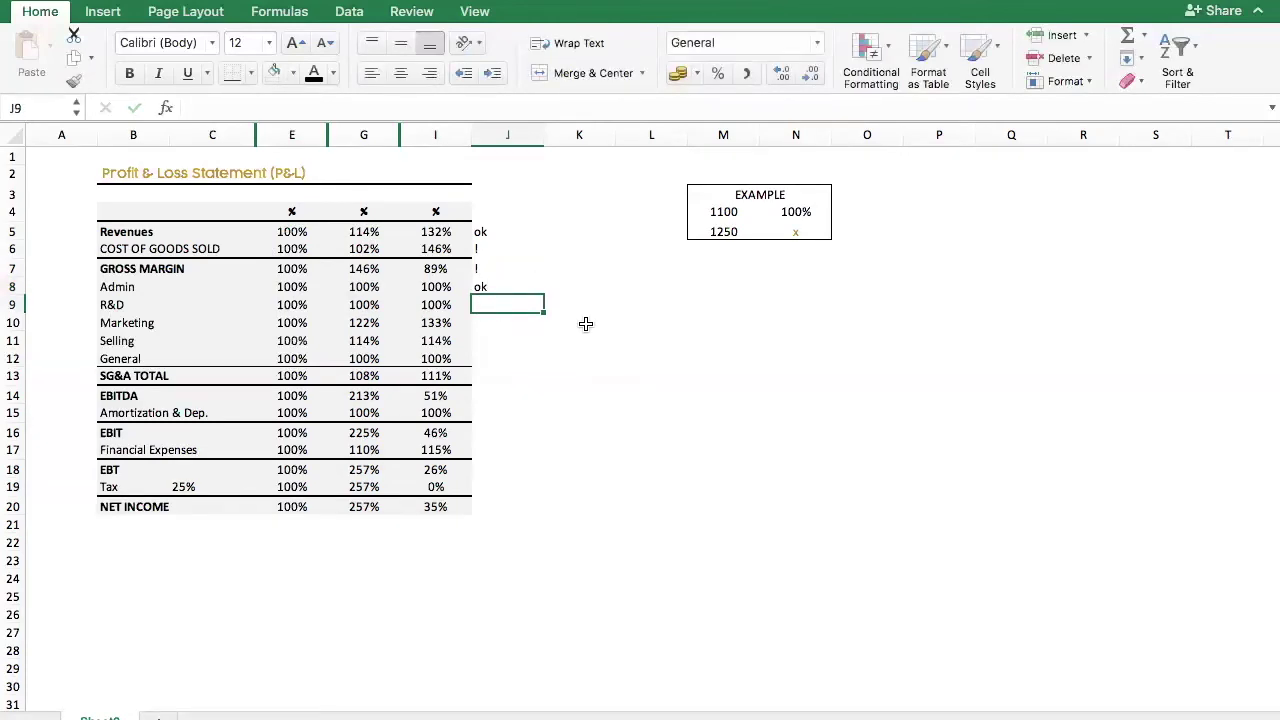
type("ok")
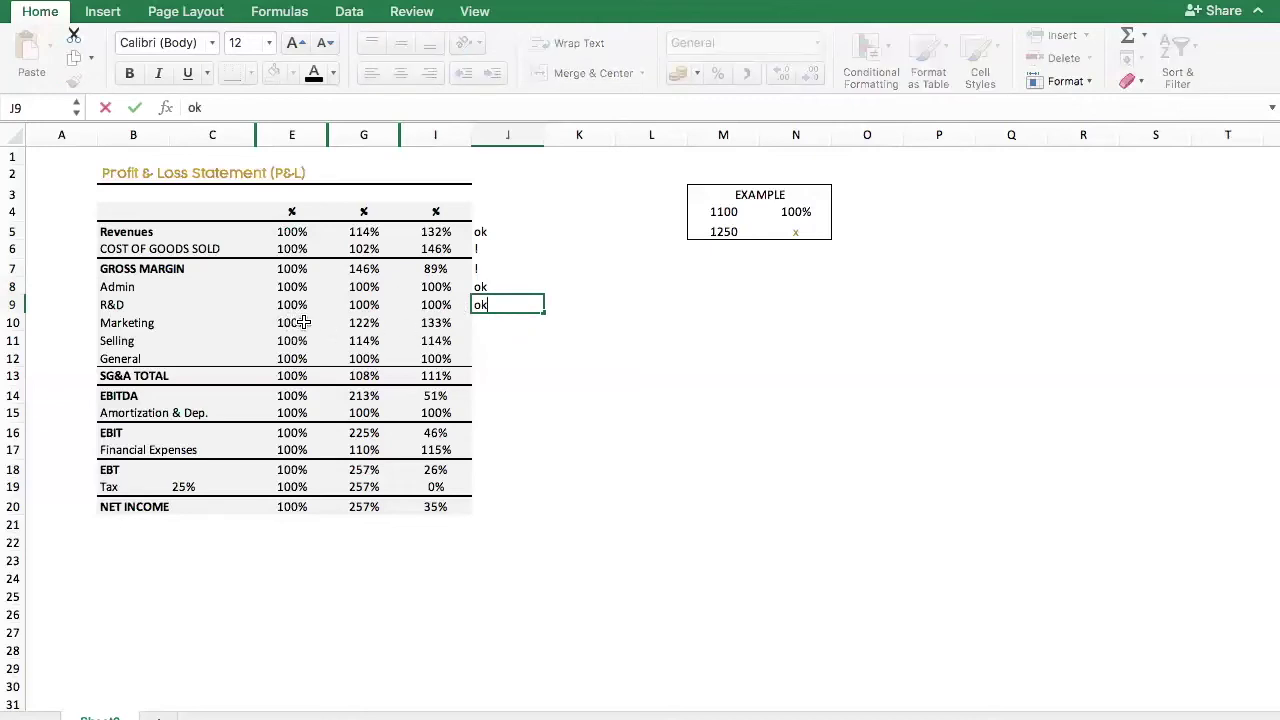
left_click_drag(390, 322, 424, 322)
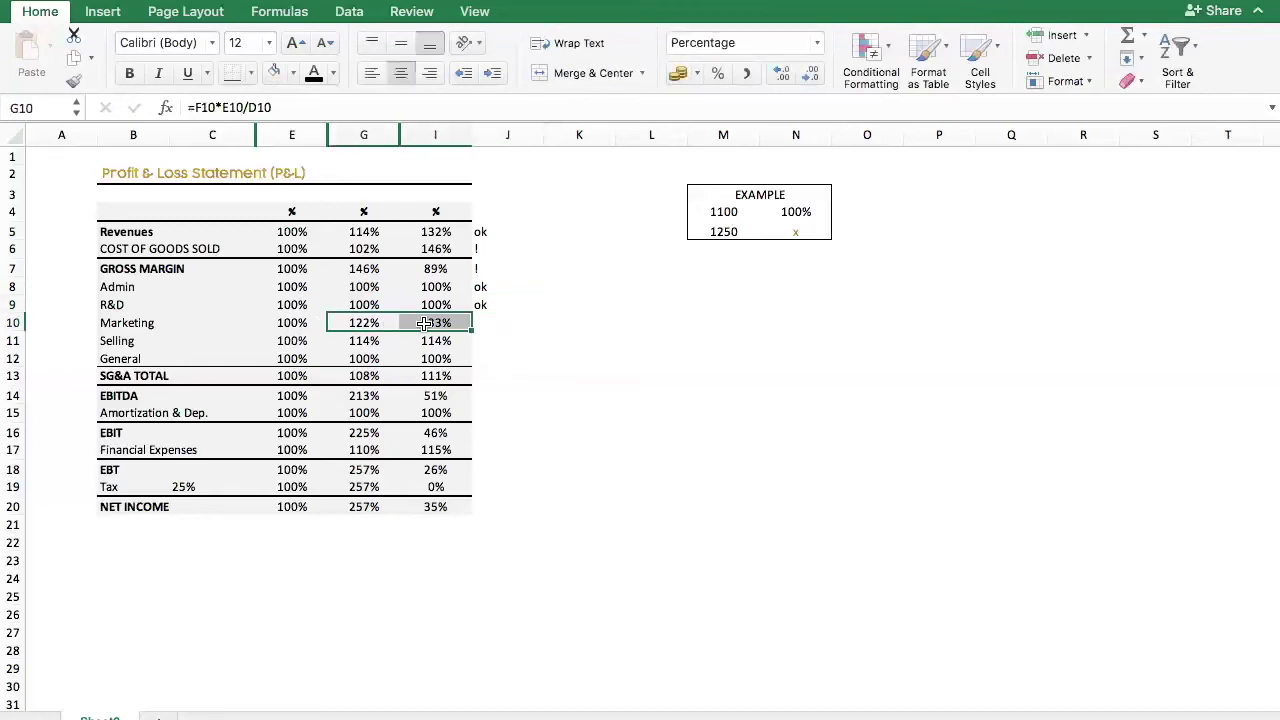
left_click(624, 338)
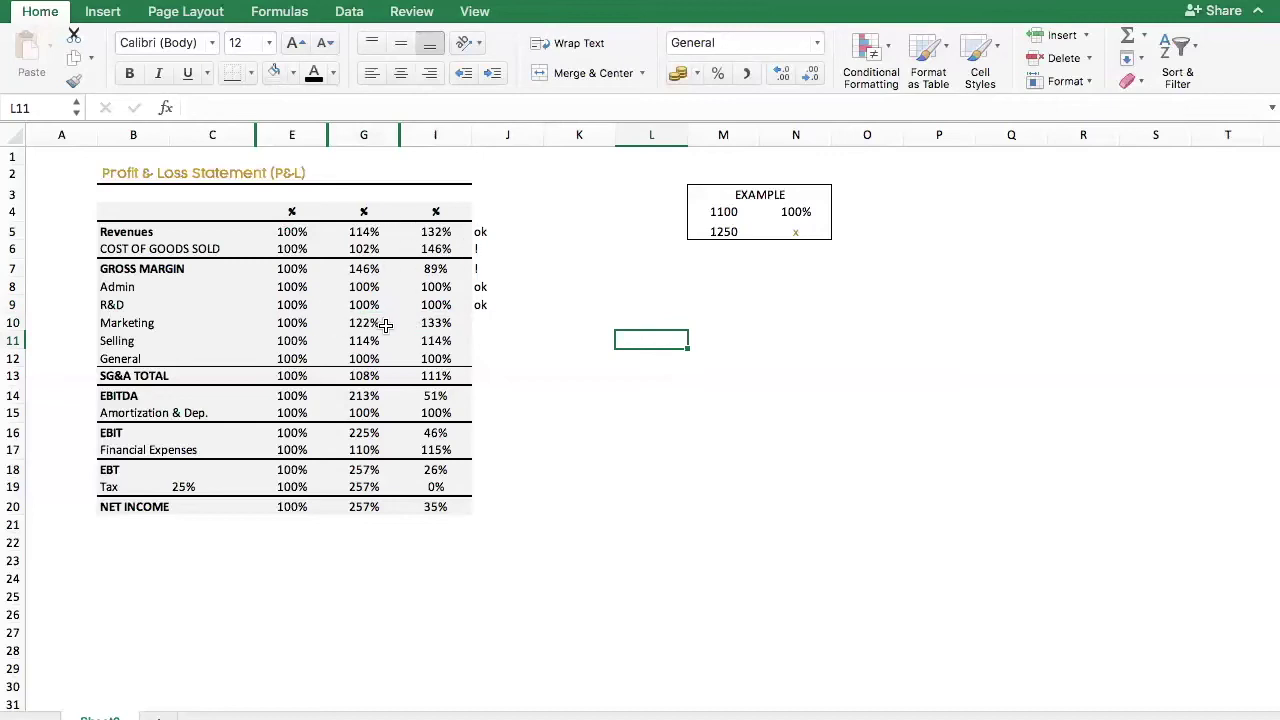
Mark Selling 'ok' and change Marketing's note from 'ok' to 'neutral'.
left_click(480, 328)
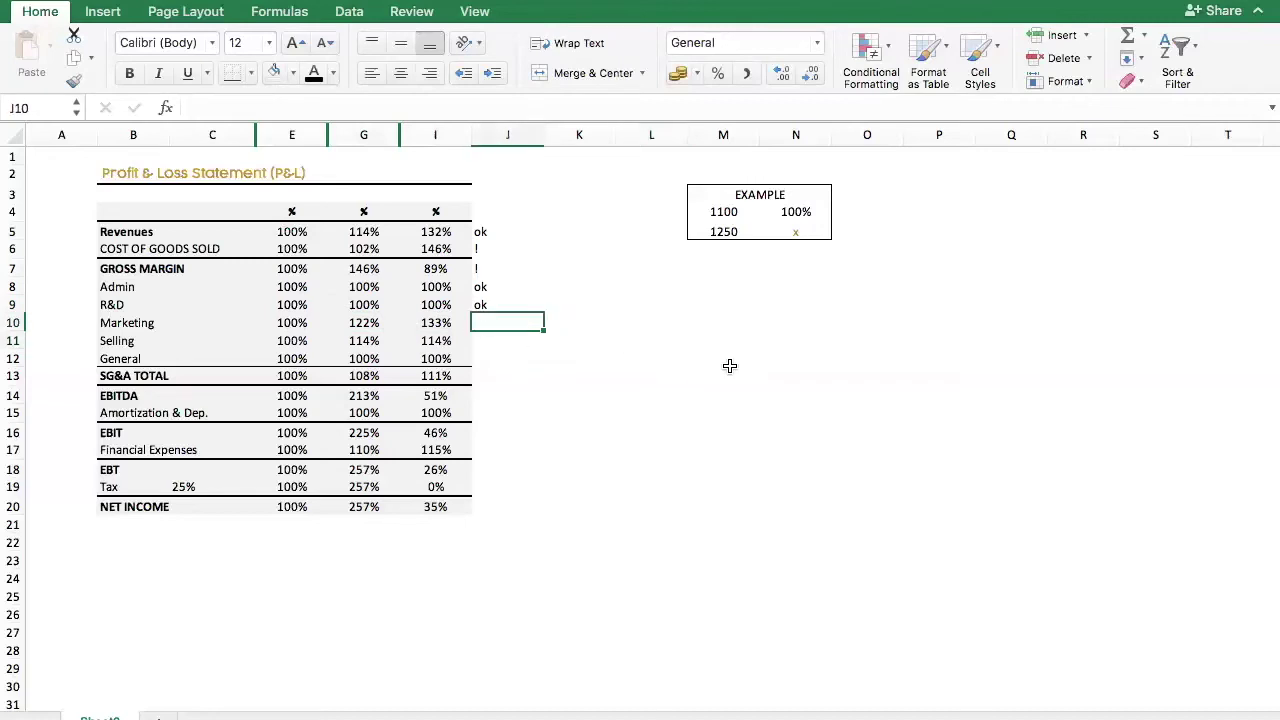
type("ok")
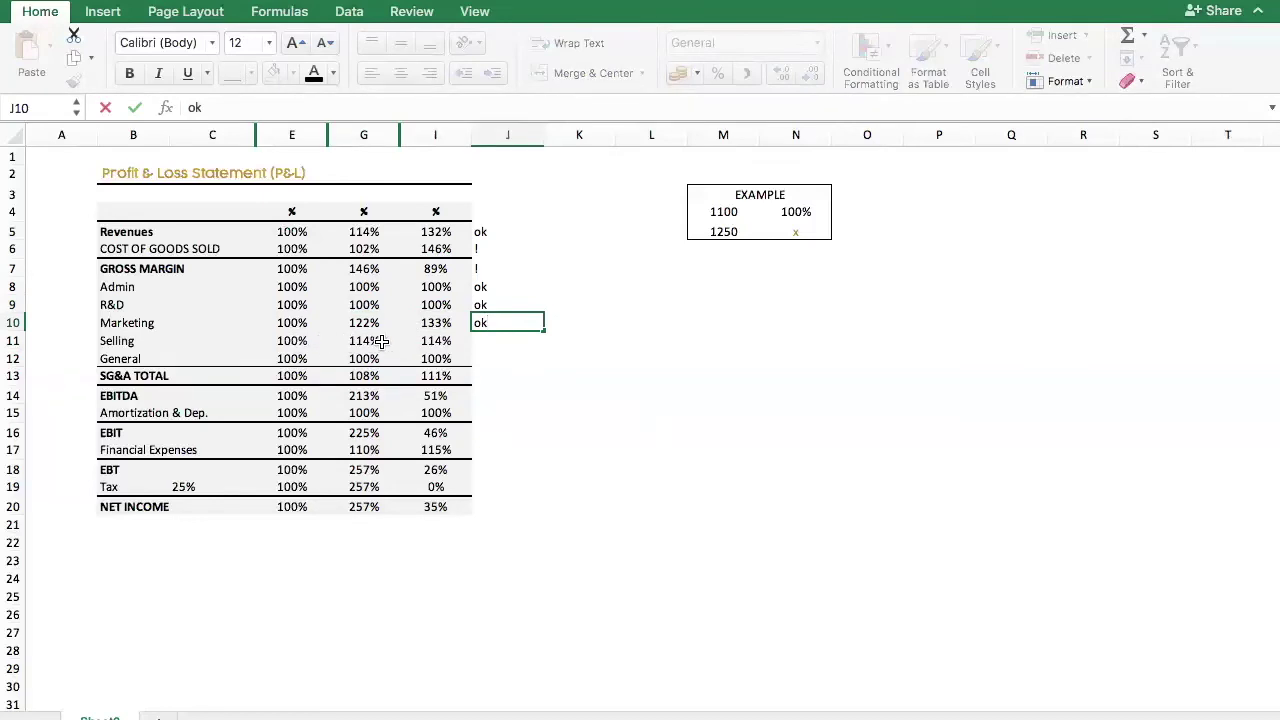
left_click(504, 341)
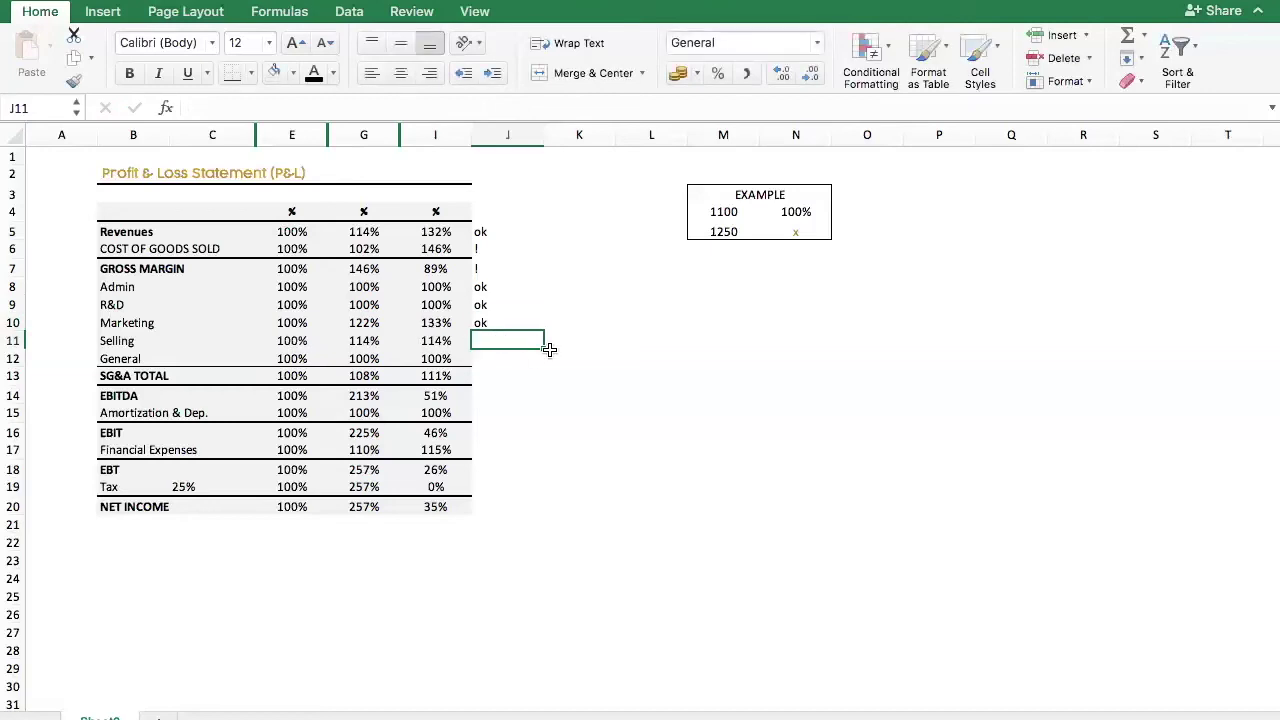
type("ok")
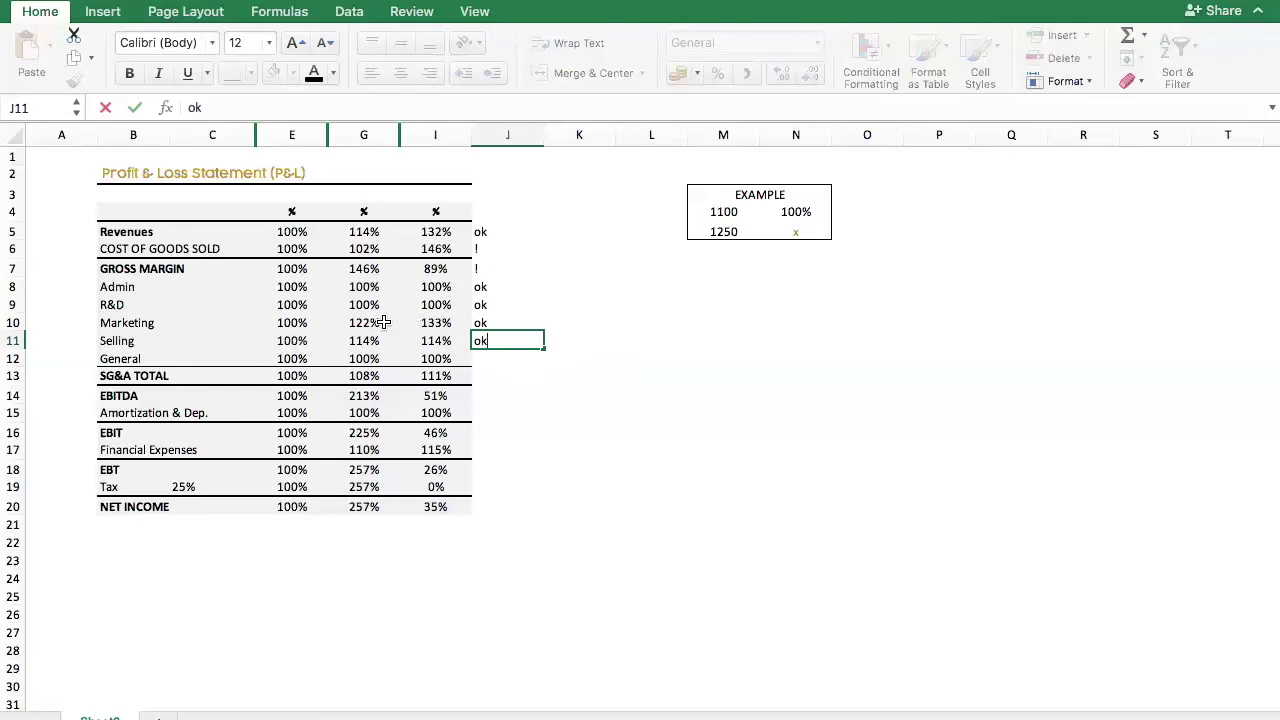
left_click(510, 323)
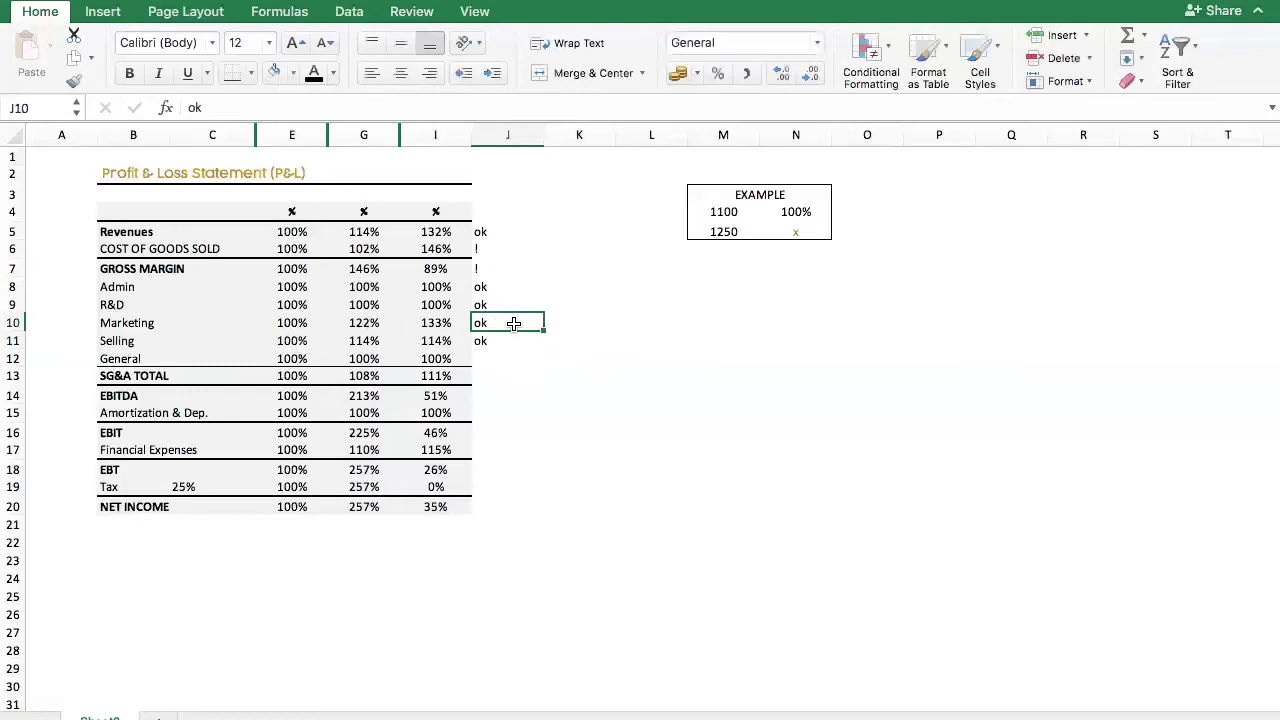
key("Delete")
type("neutral")
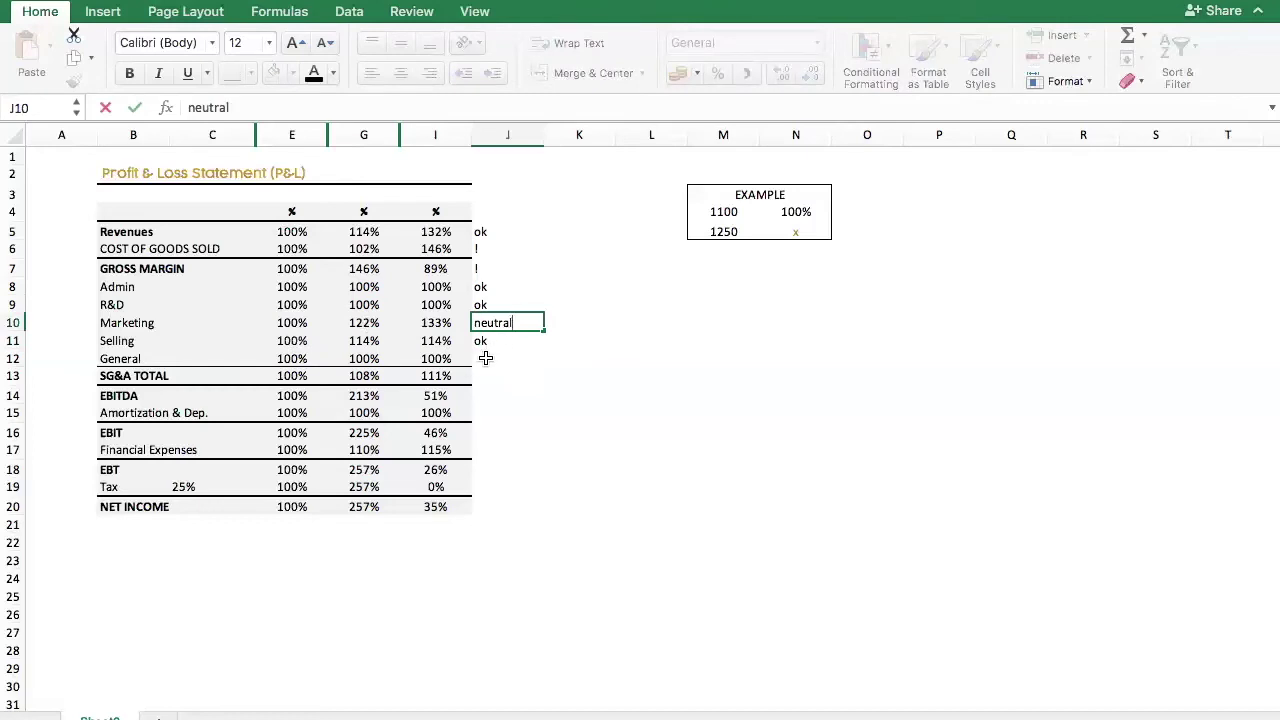
Note General and SG&A TOTAL as ok in the annotation column.
left_click(485, 358)
type("ok")
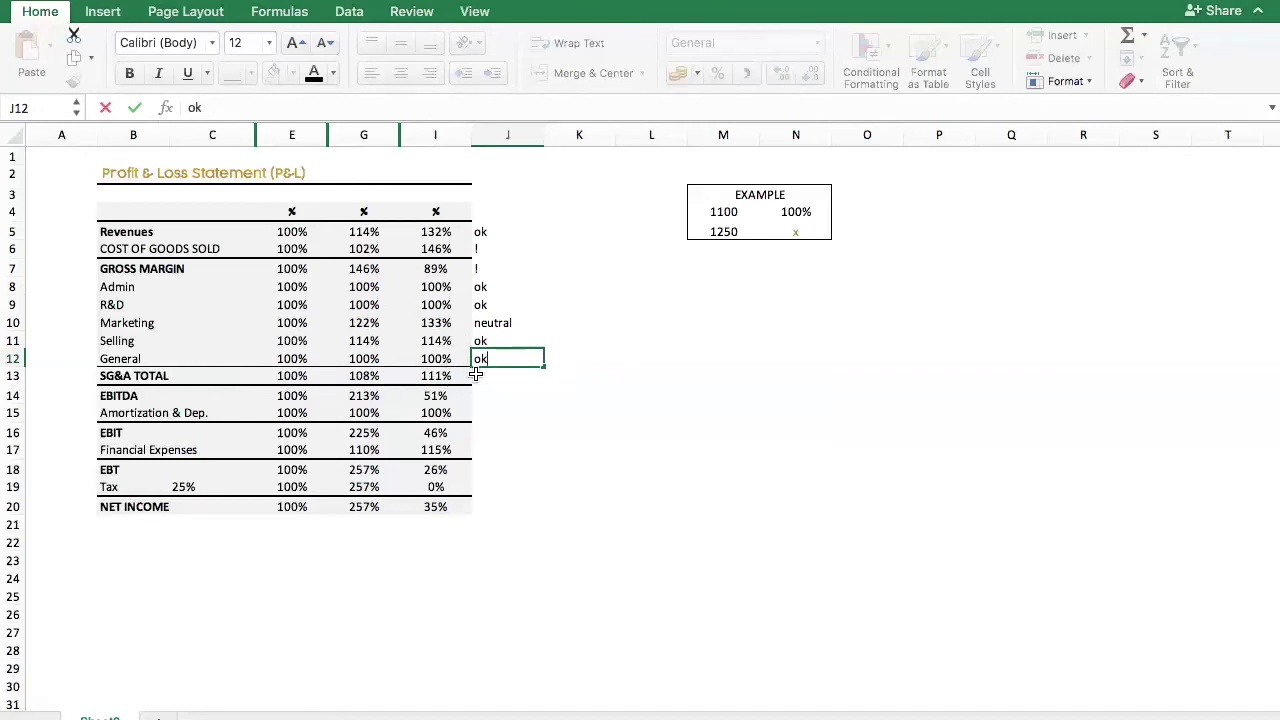
left_click(491, 375)
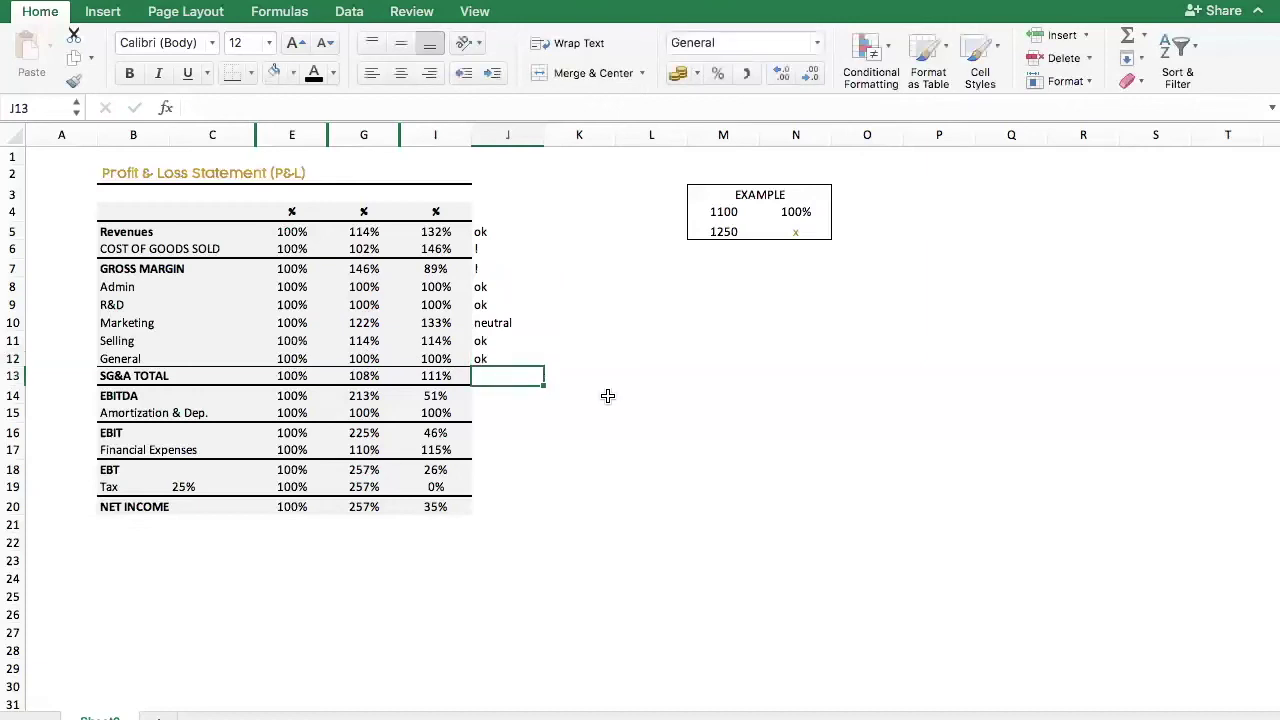
type("ok")
left_click(607, 396)
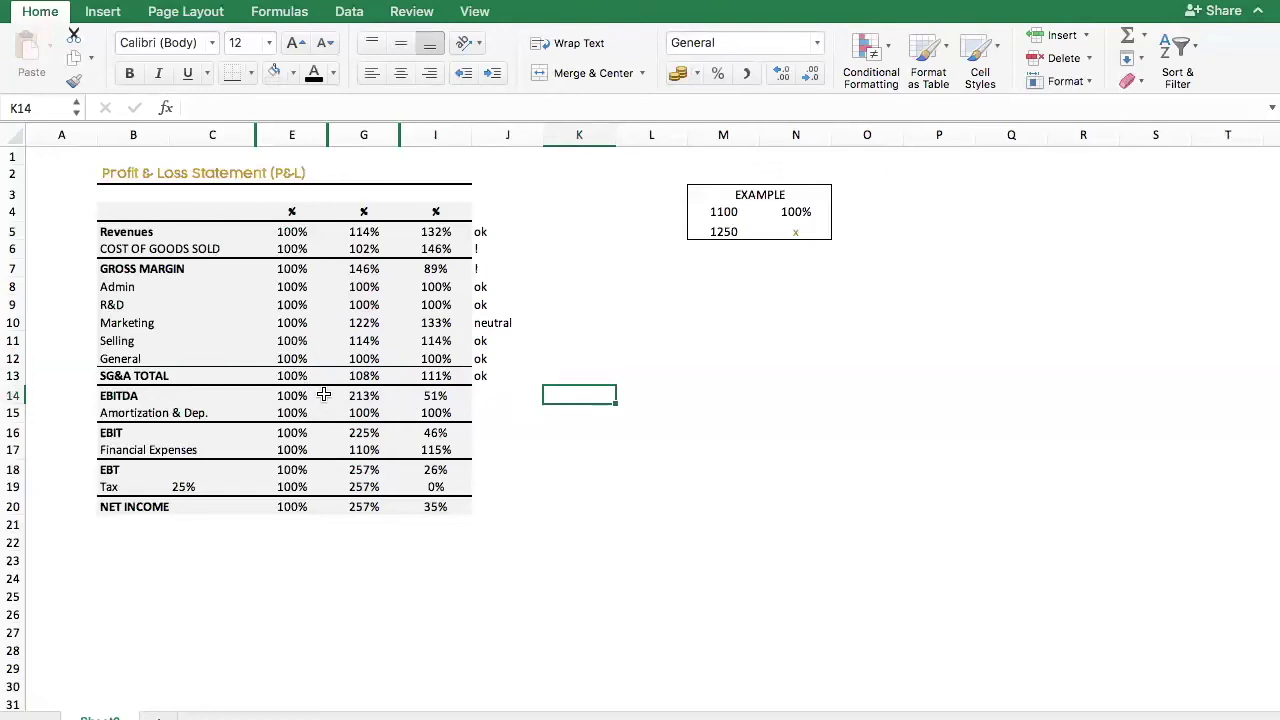
Flag EBITDA with ! and note Amortization & Dep. and EBIT as ok.
left_click(496, 398)
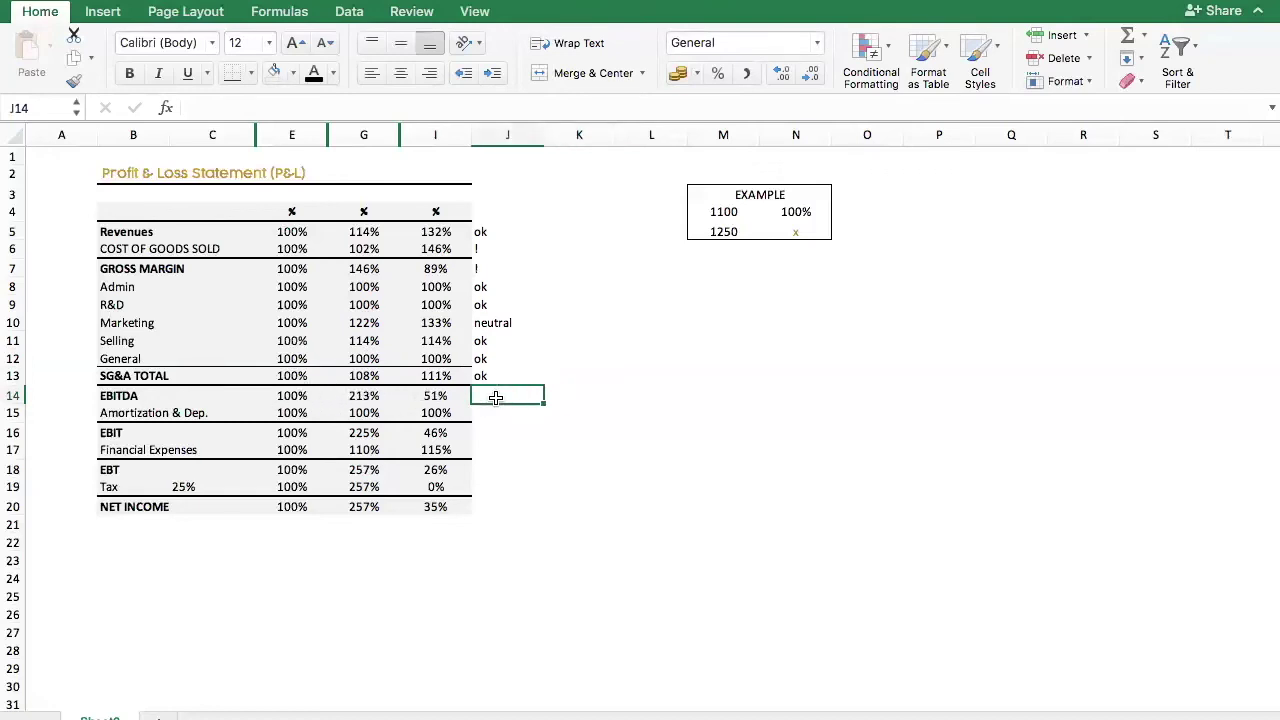
type("!")
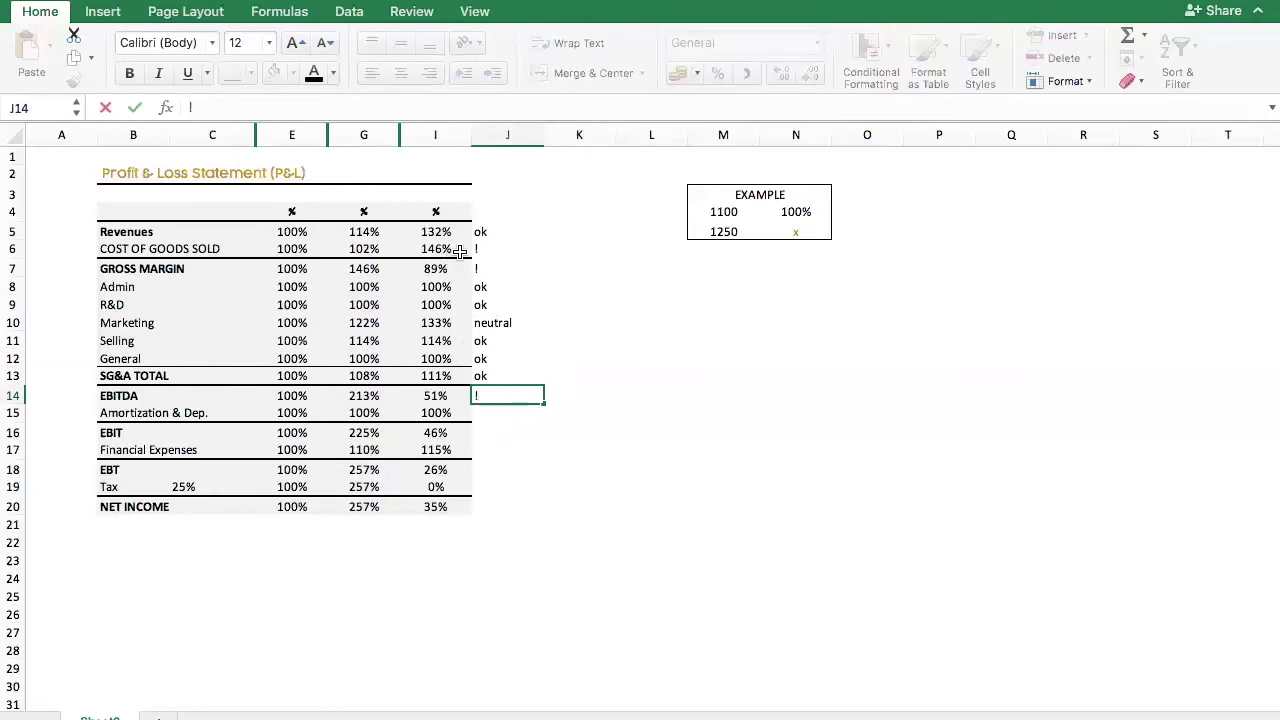
key("Return")
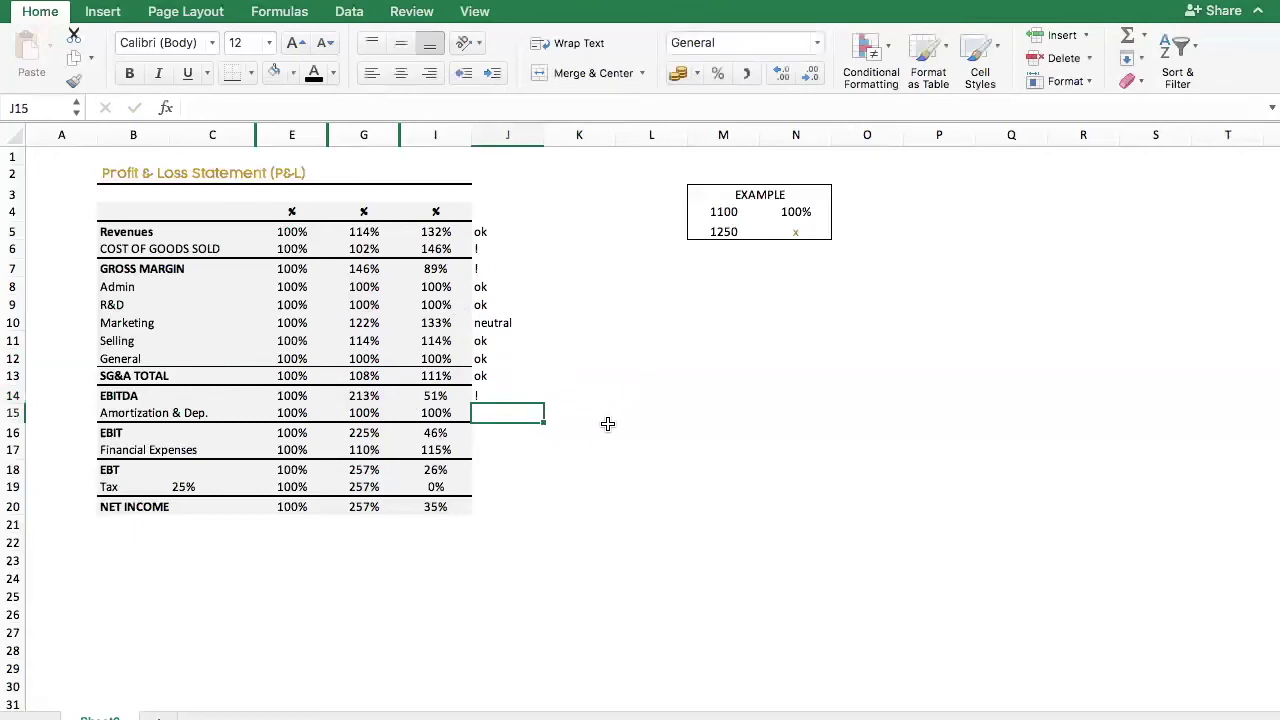
type("ok")
key("Return")
key("Return")
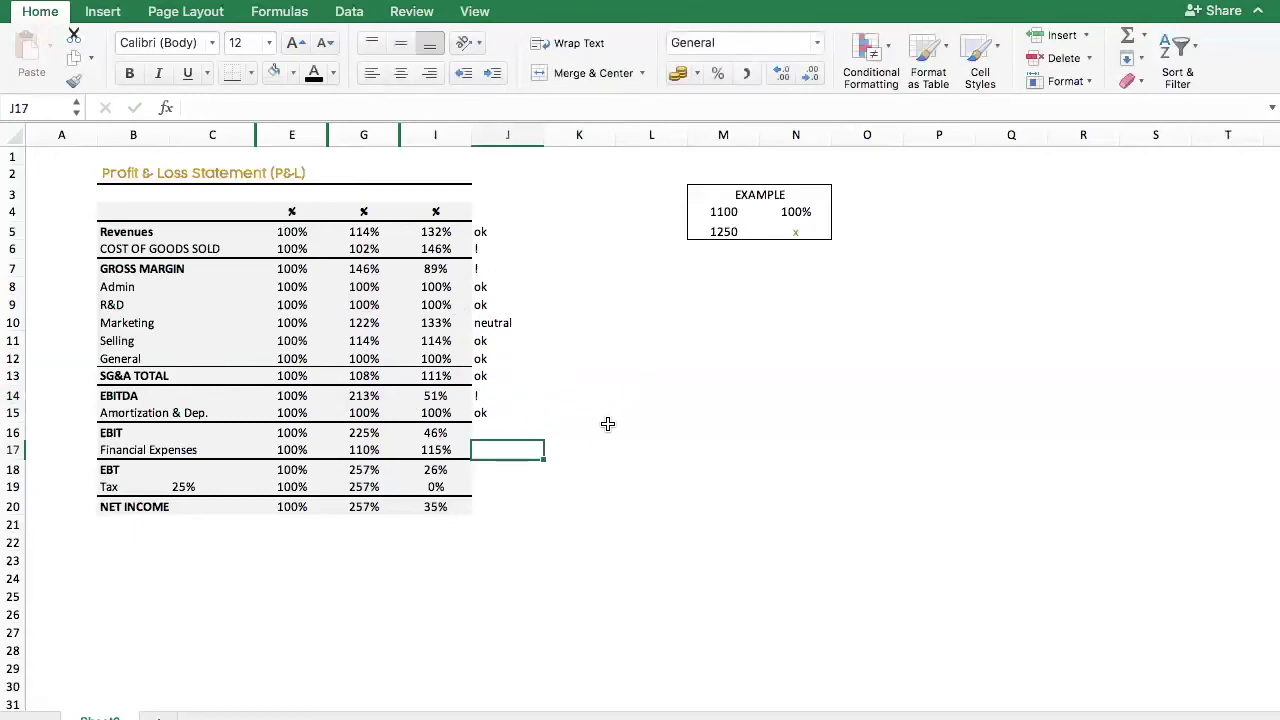
key("Up")
type("ok")
key("Return")
key("Left")
key("Left")
key("Right")
key("Right")
Flag Financial Expenses, Tax, EBT and NET INCOME with ! in column J.
type("!")
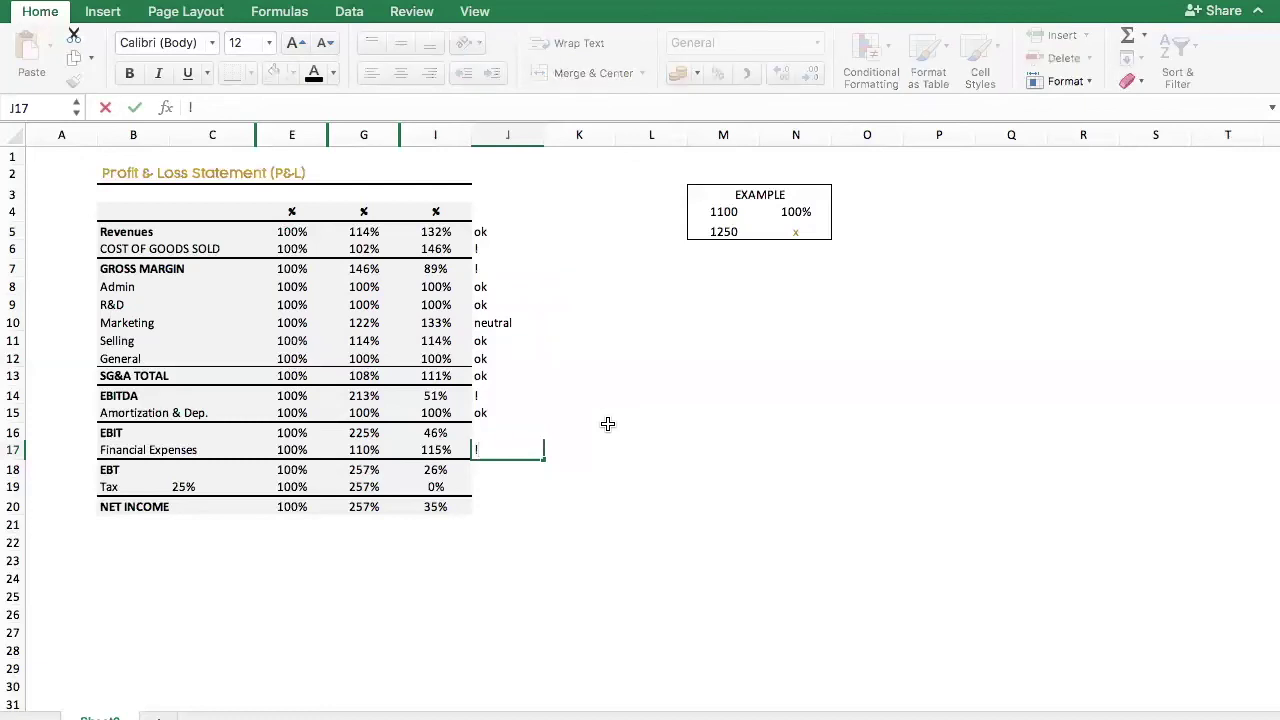
left_click(583, 466)
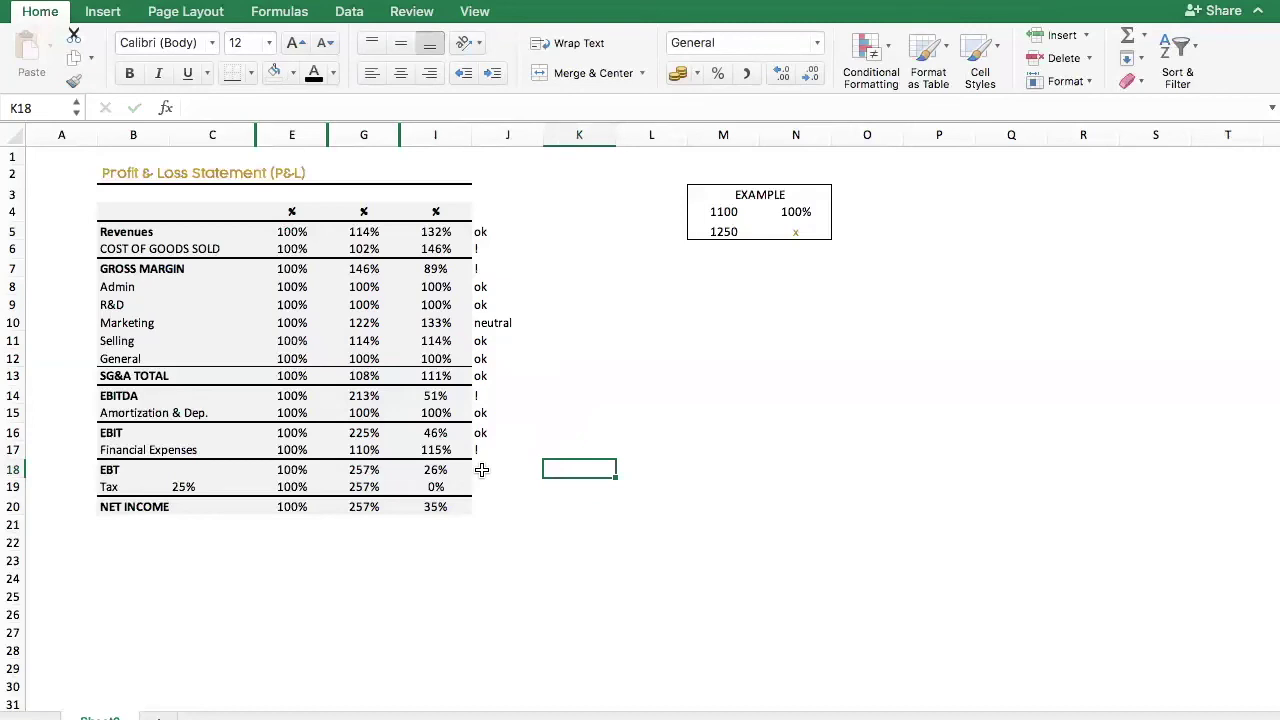
left_click(482, 469)
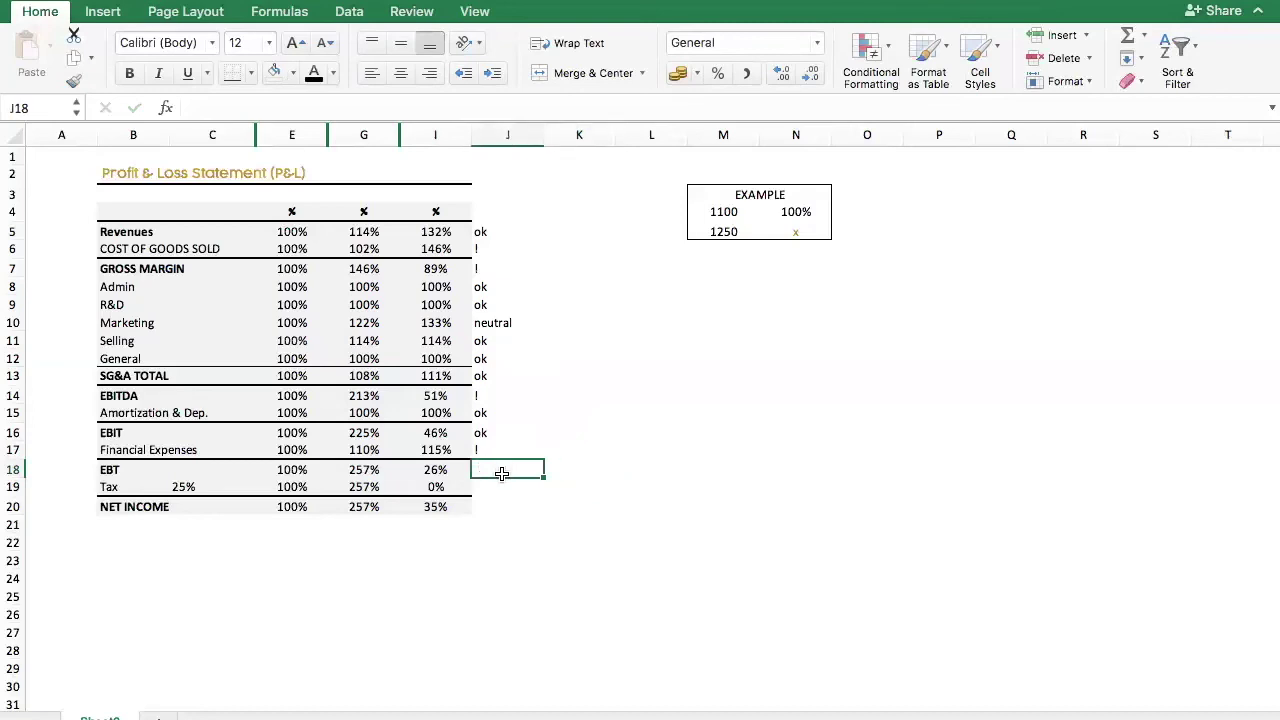
left_click(503, 486)
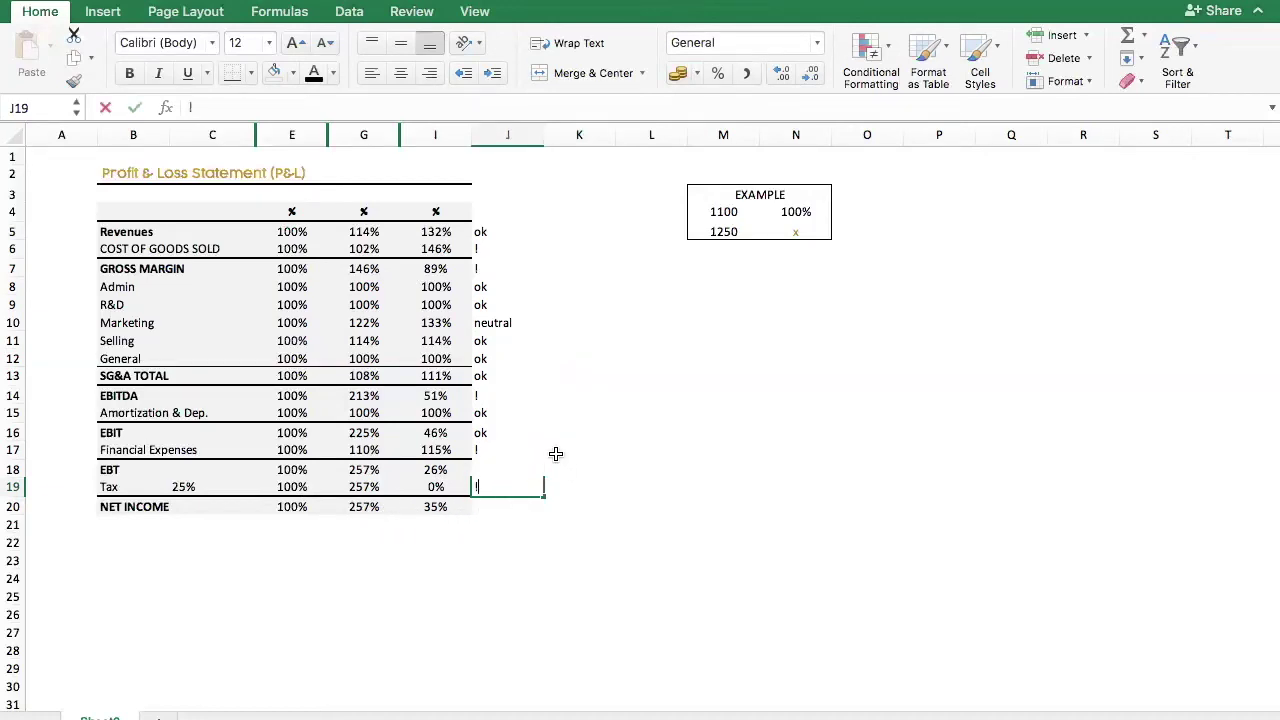
key("shift+Return")
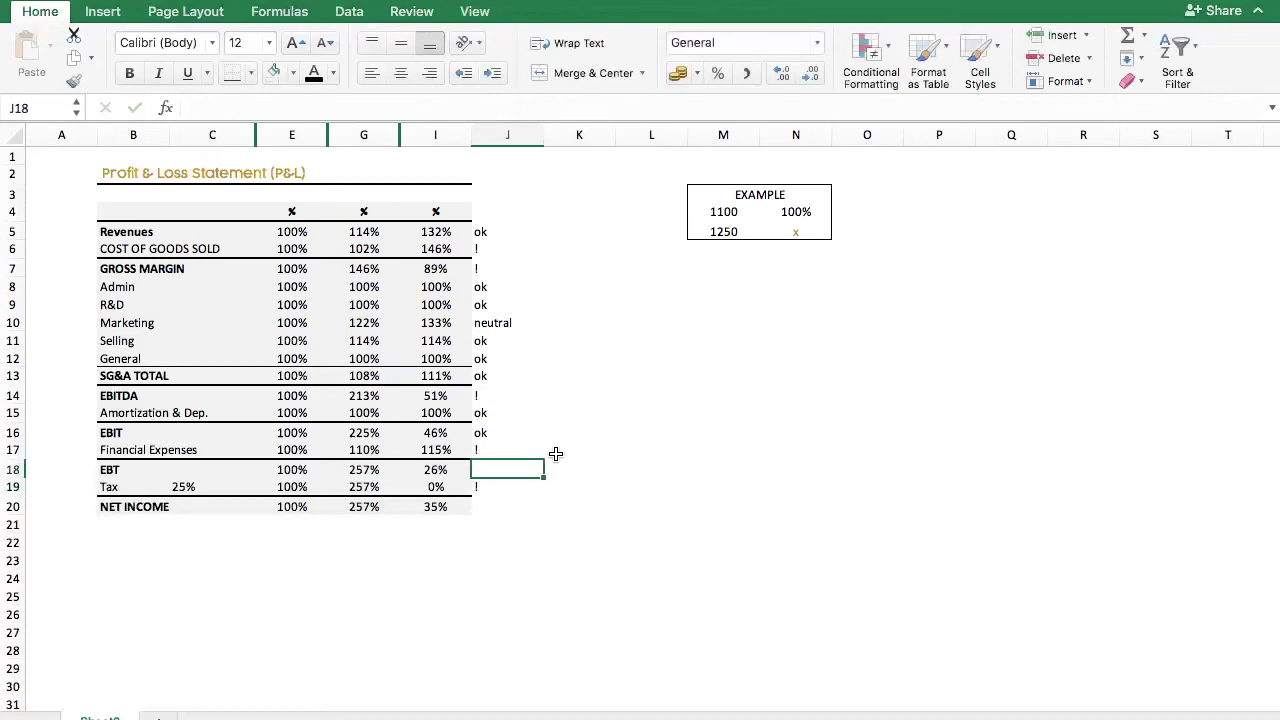
type("!")
key("Return")
key("Return")
type("!")
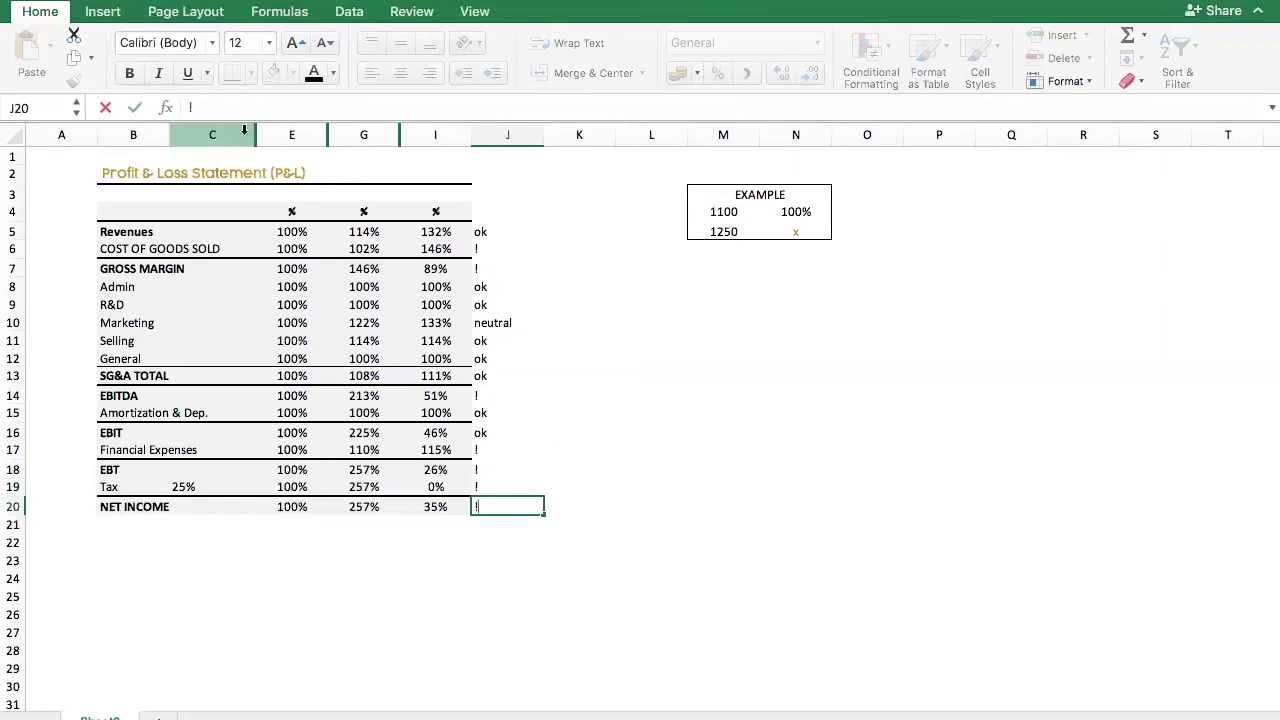
Unhide the hidden columns between C and J to show the 2018–2020 amounts.
left_click_drag(243, 131, 505, 134)
right_click(441, 136)
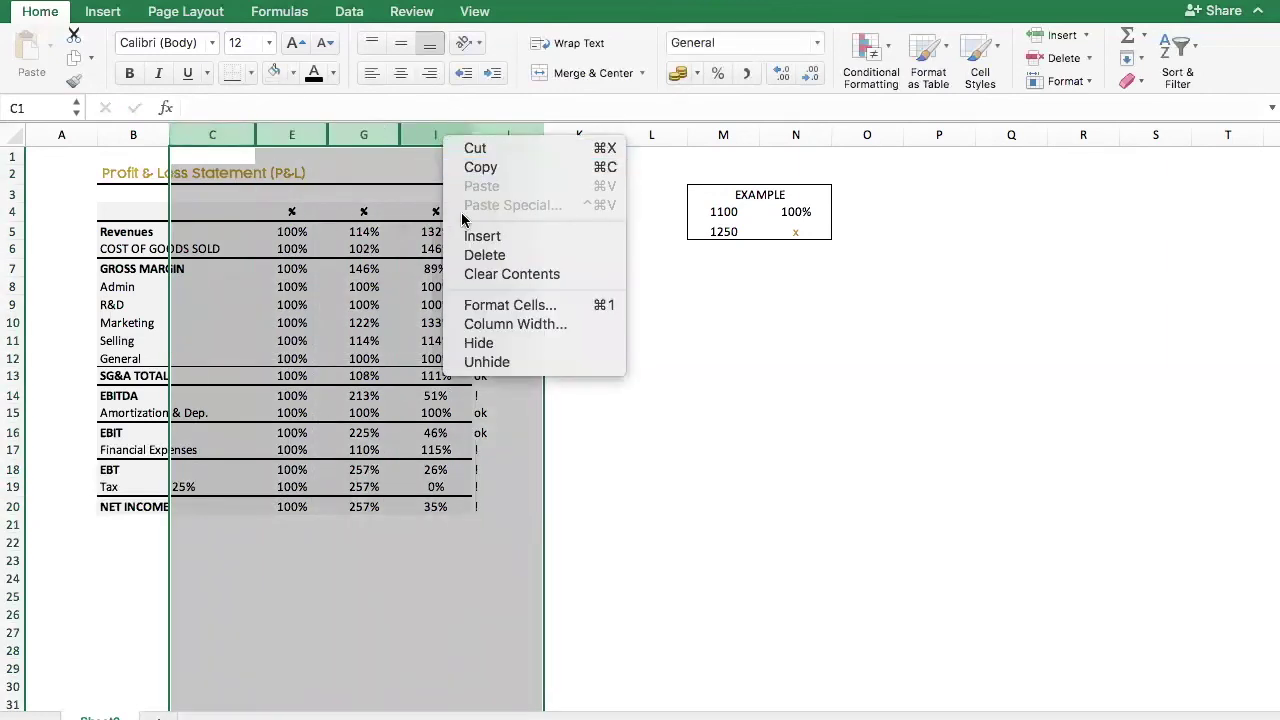
left_click(486, 362)
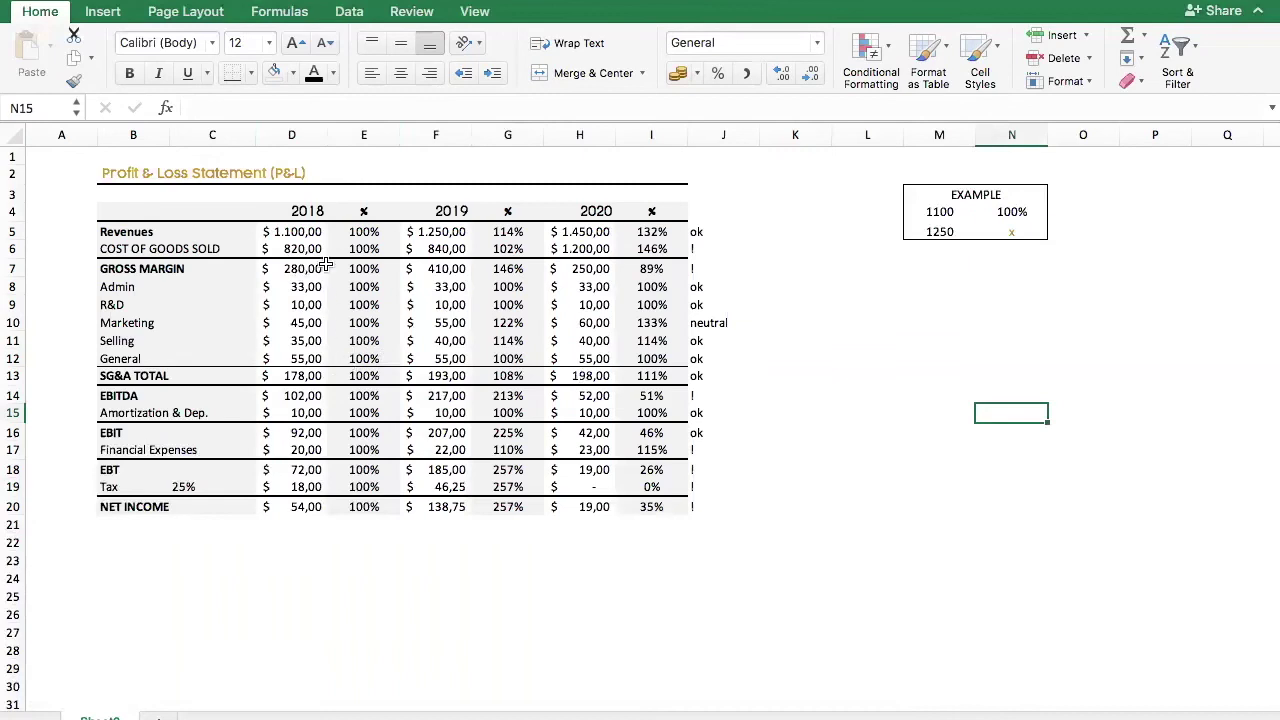